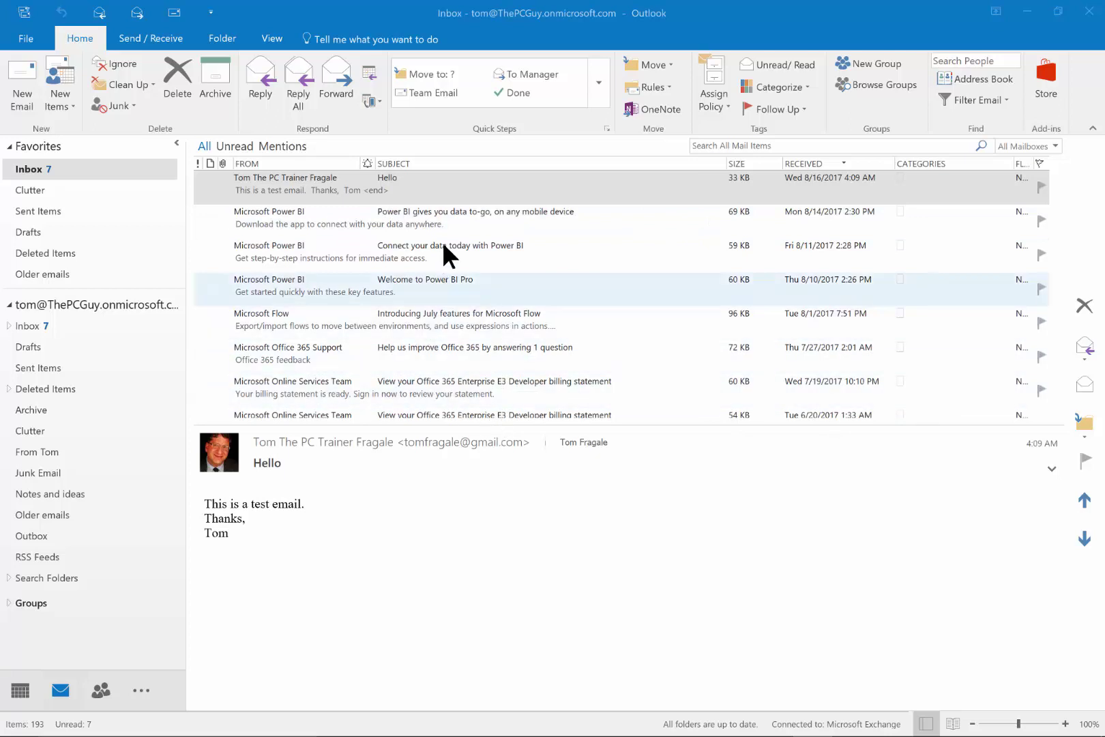
# Step: Start a new rule from the "Hello" email, using its sender as the only condition
pyautogui.rightClick(431, 191)
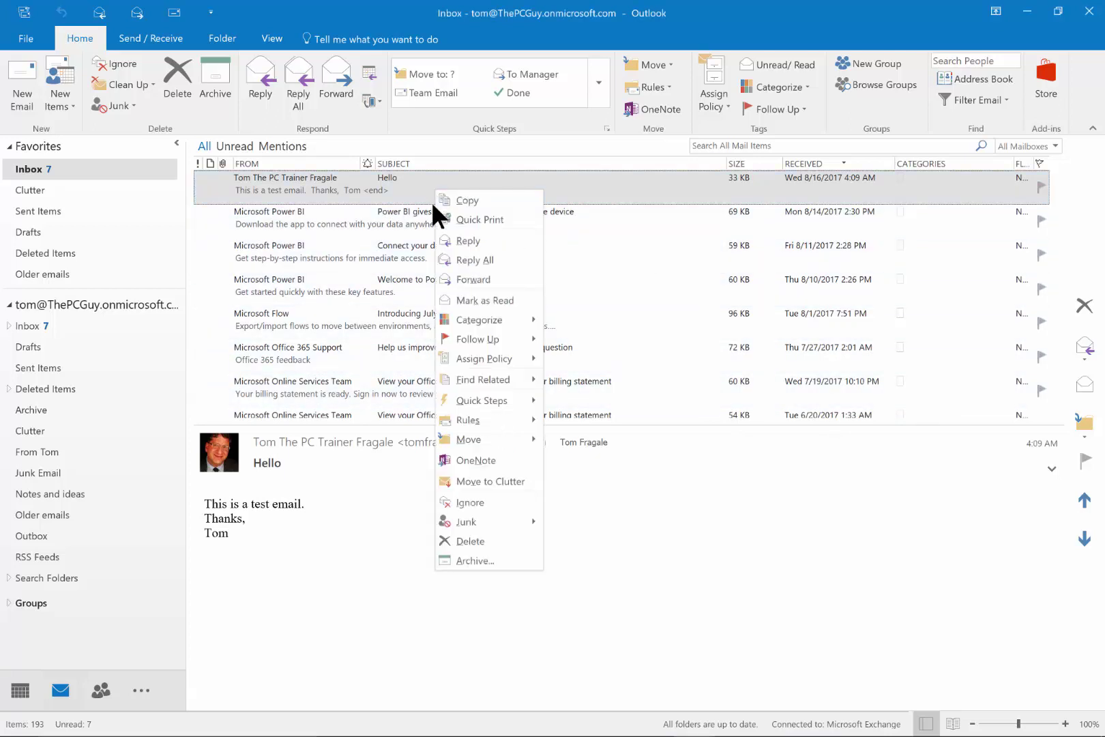
pyautogui.moveTo(465, 419)
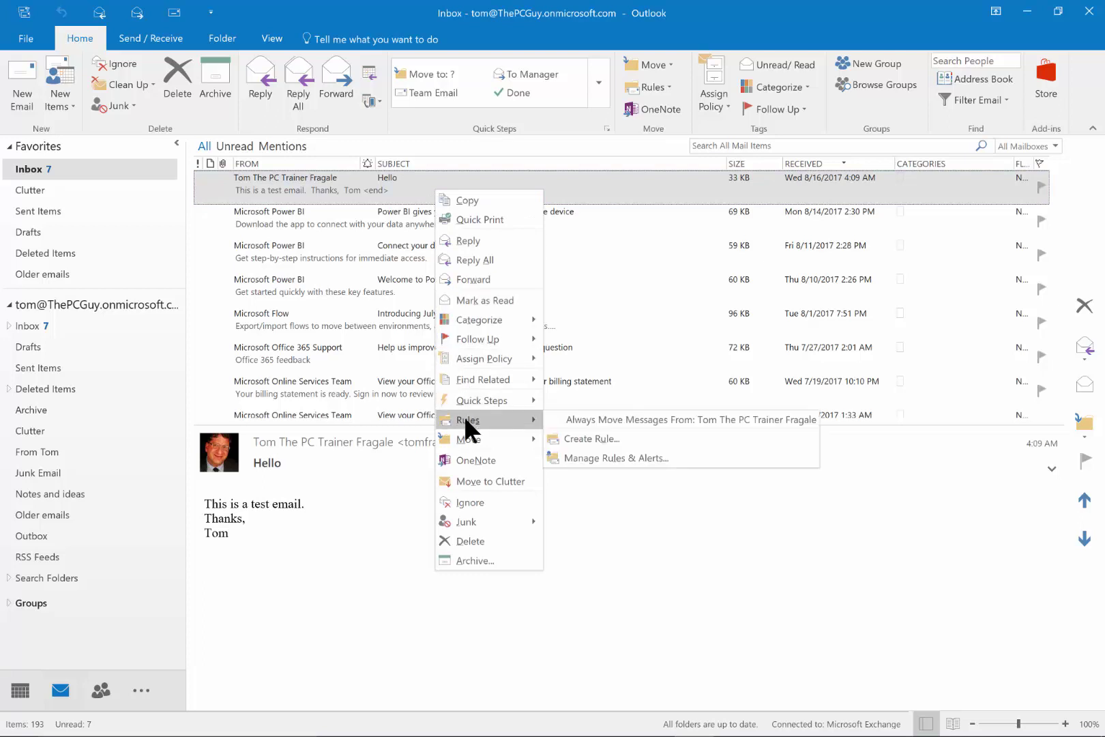
pyautogui.click(588, 438)
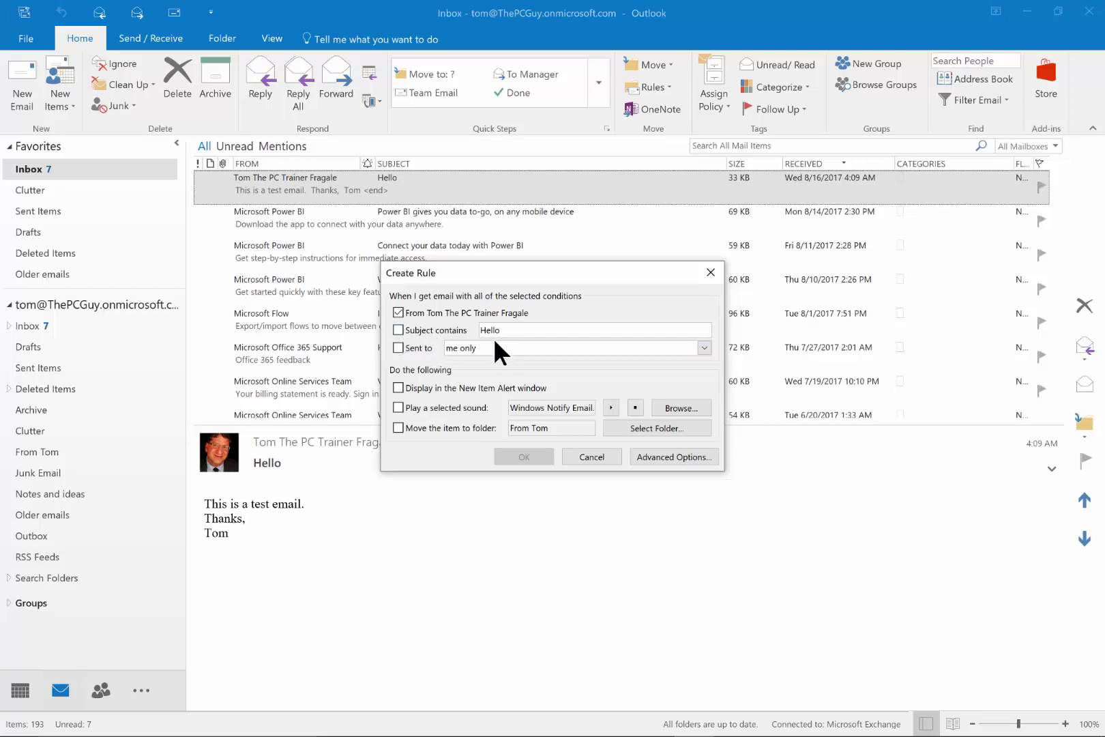
pyautogui.click(703, 342)
pyautogui.click(704, 342)
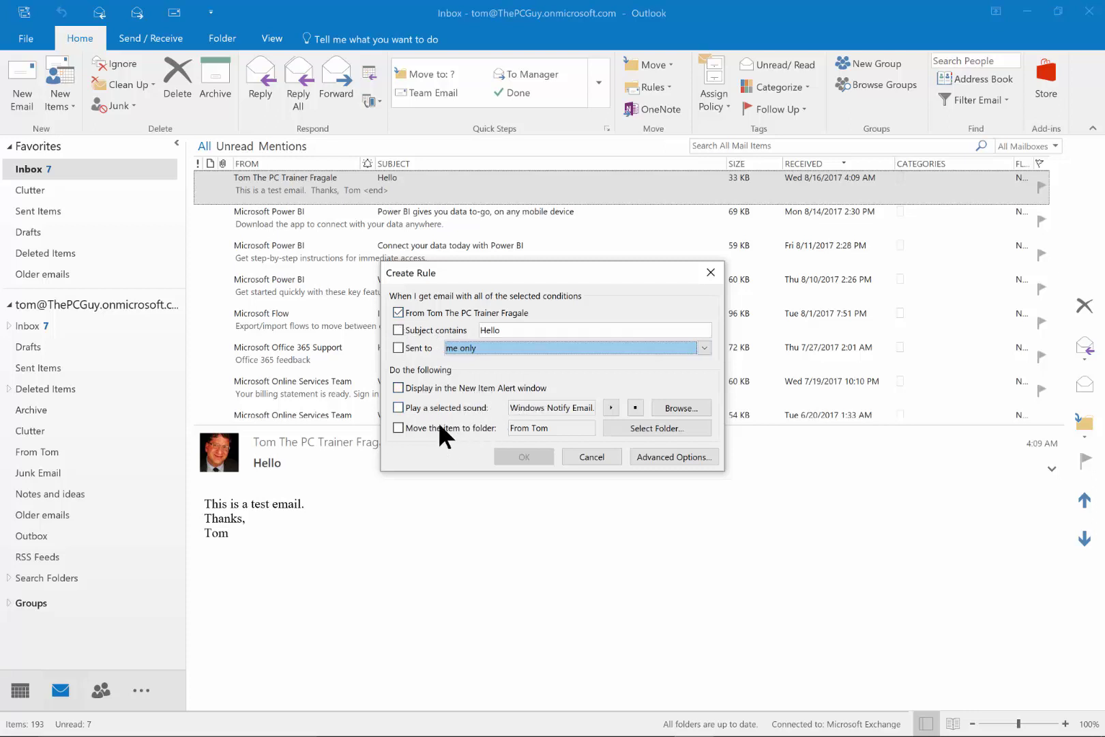
# Step: Make the rule move items to the sender's folder under Deleted Items, save it, and run it on the current folder's existing messages
pyautogui.click(399, 428)
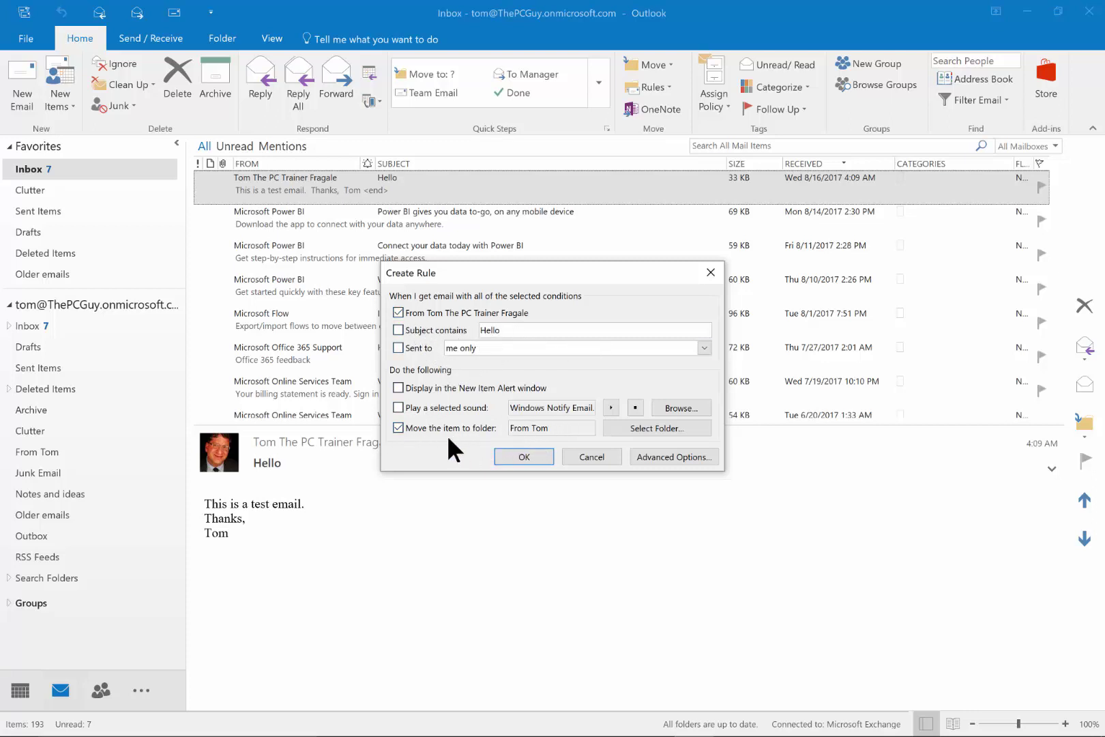
pyautogui.click(647, 426)
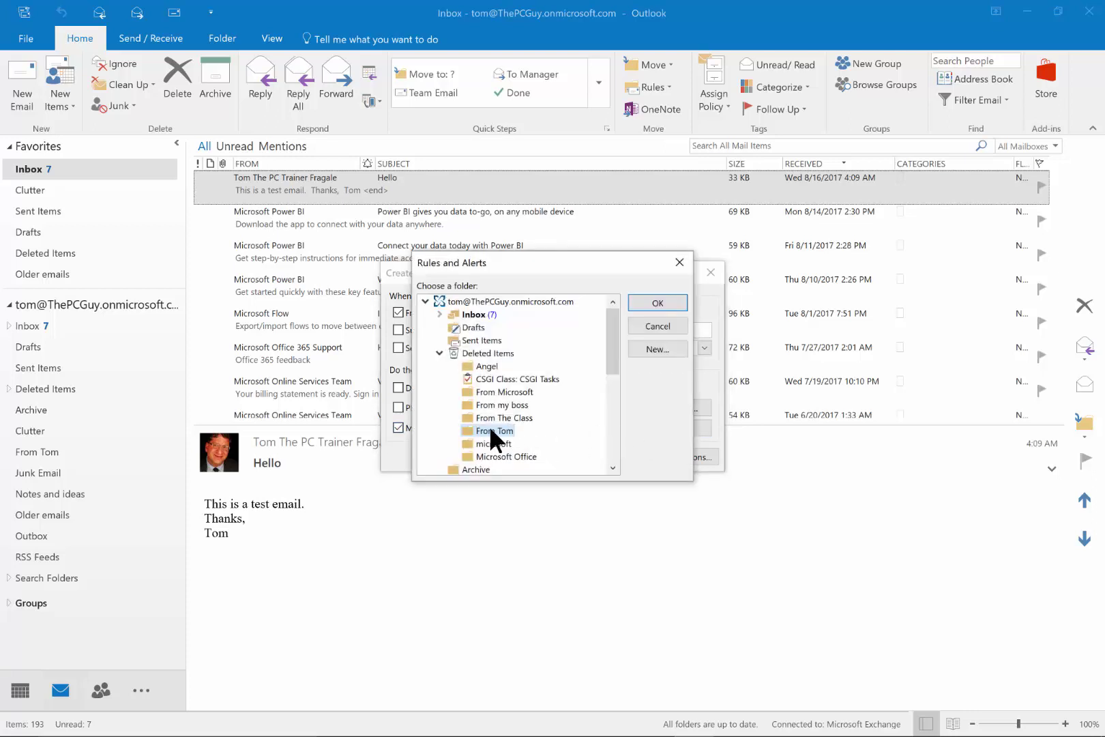
pyautogui.click(666, 301)
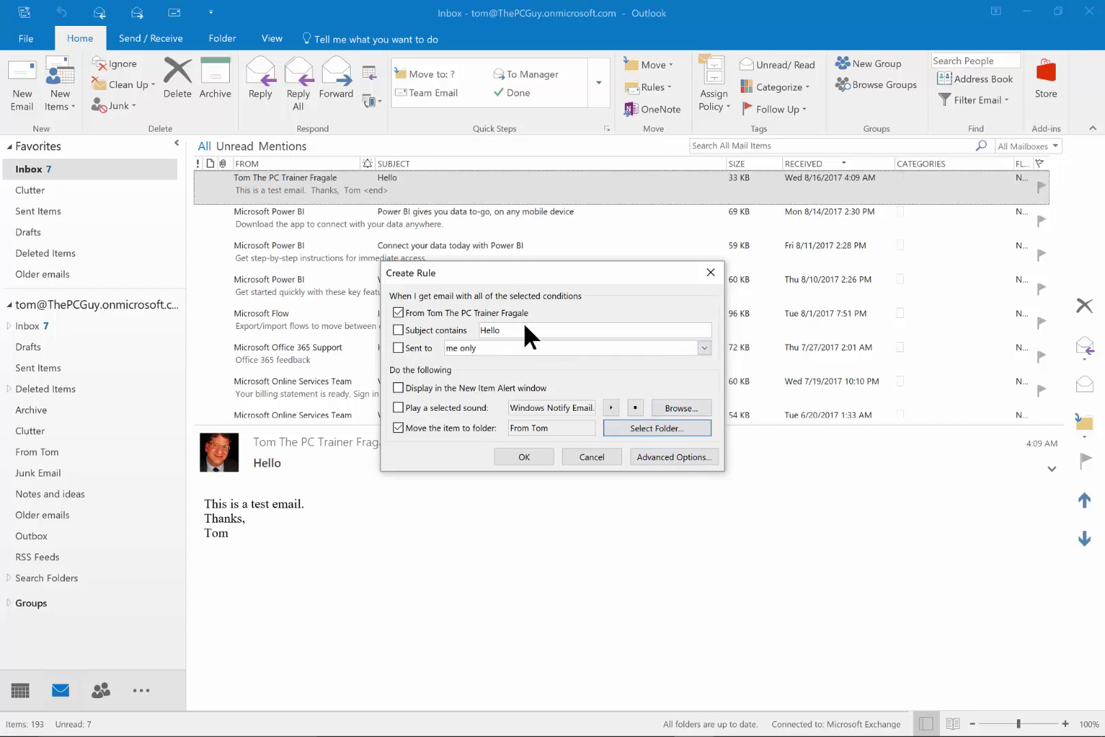
pyautogui.click(523, 457)
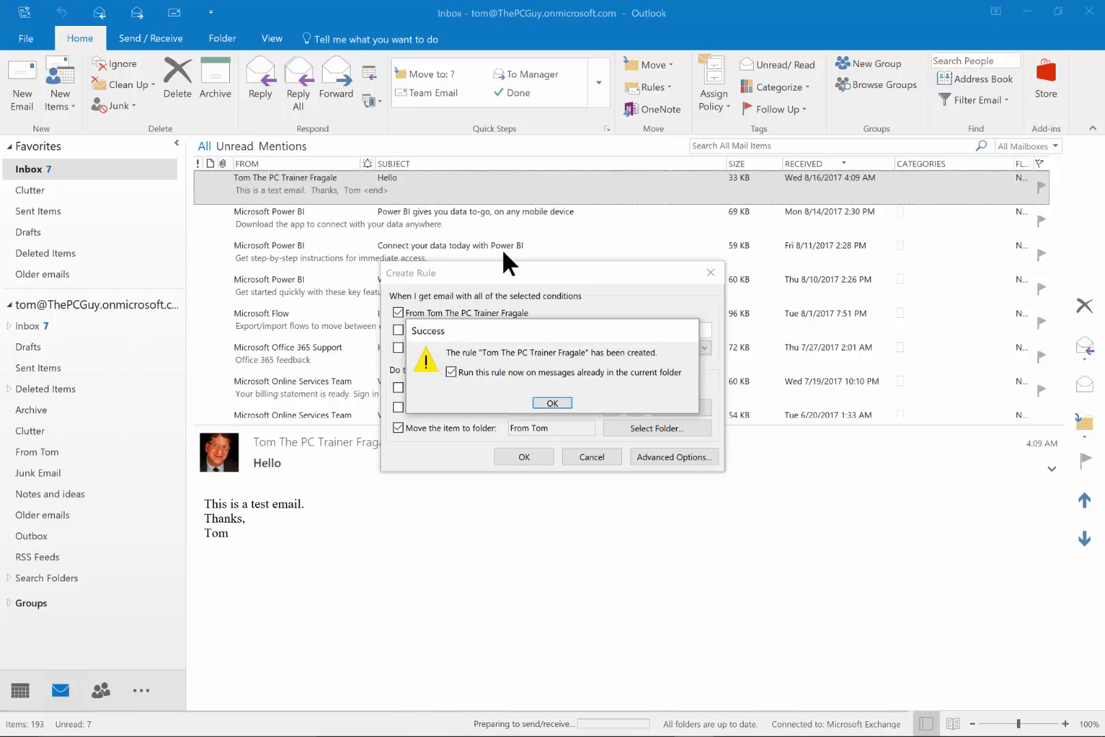
pyautogui.click(557, 401)
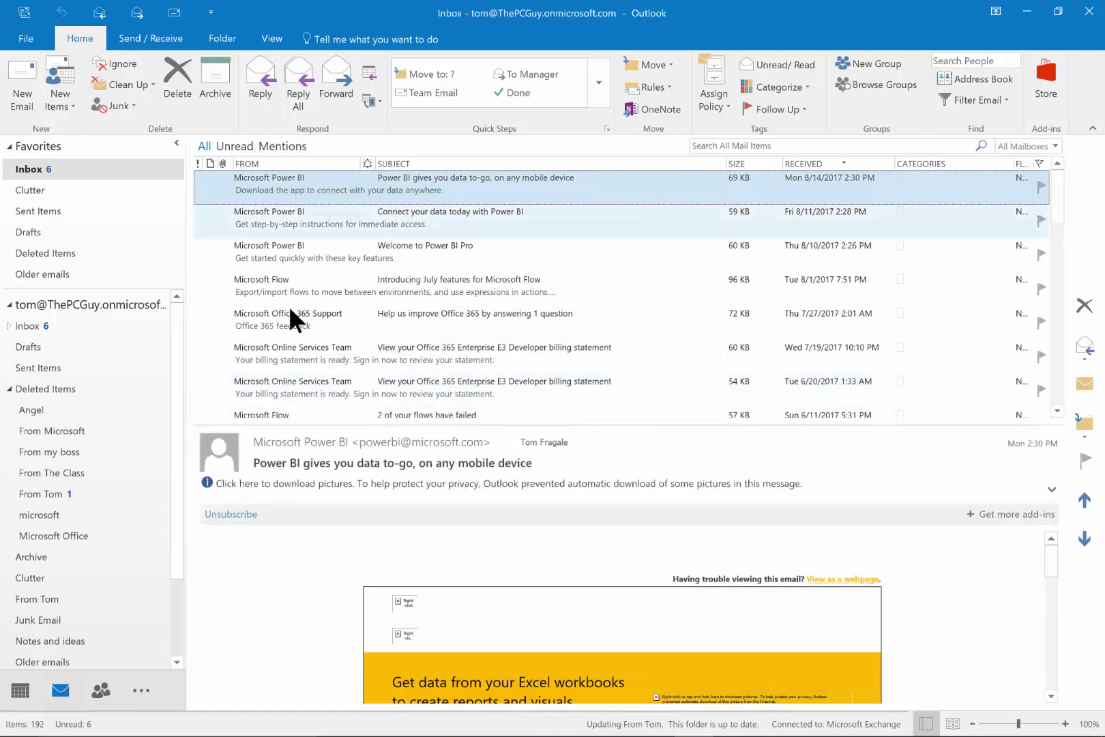
# Step: Check the sender's folder under Deleted Items for the moved "Hello" email
pyautogui.click(40, 497)
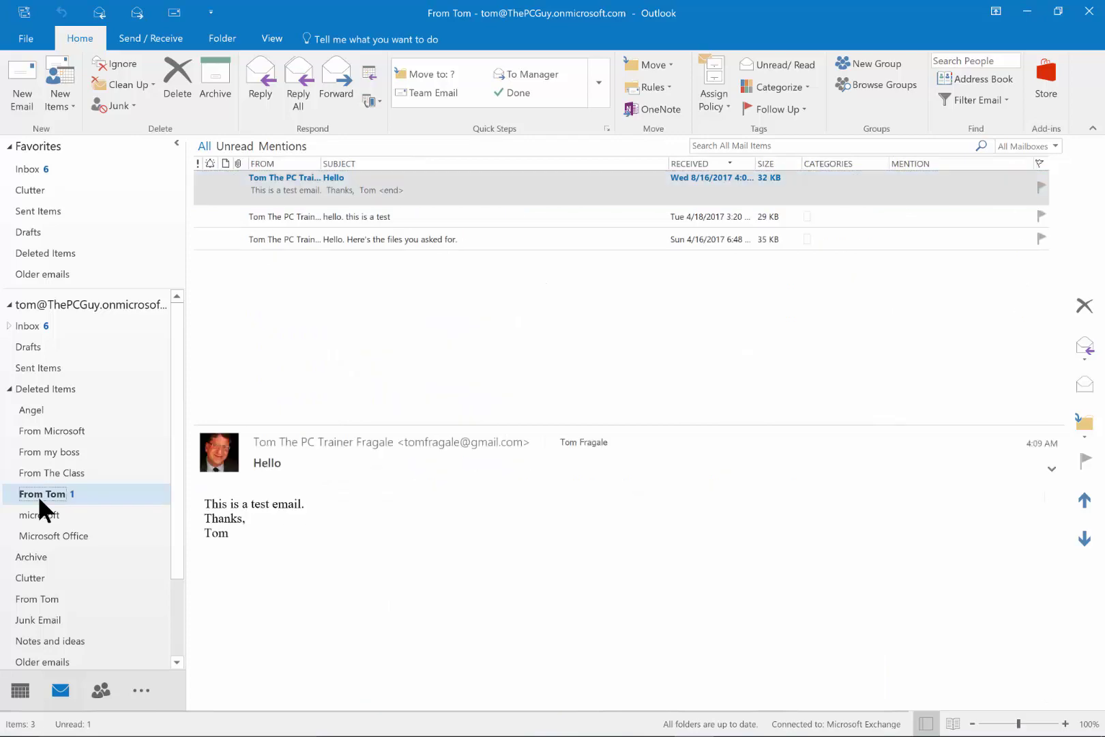
pyautogui.click(39, 498)
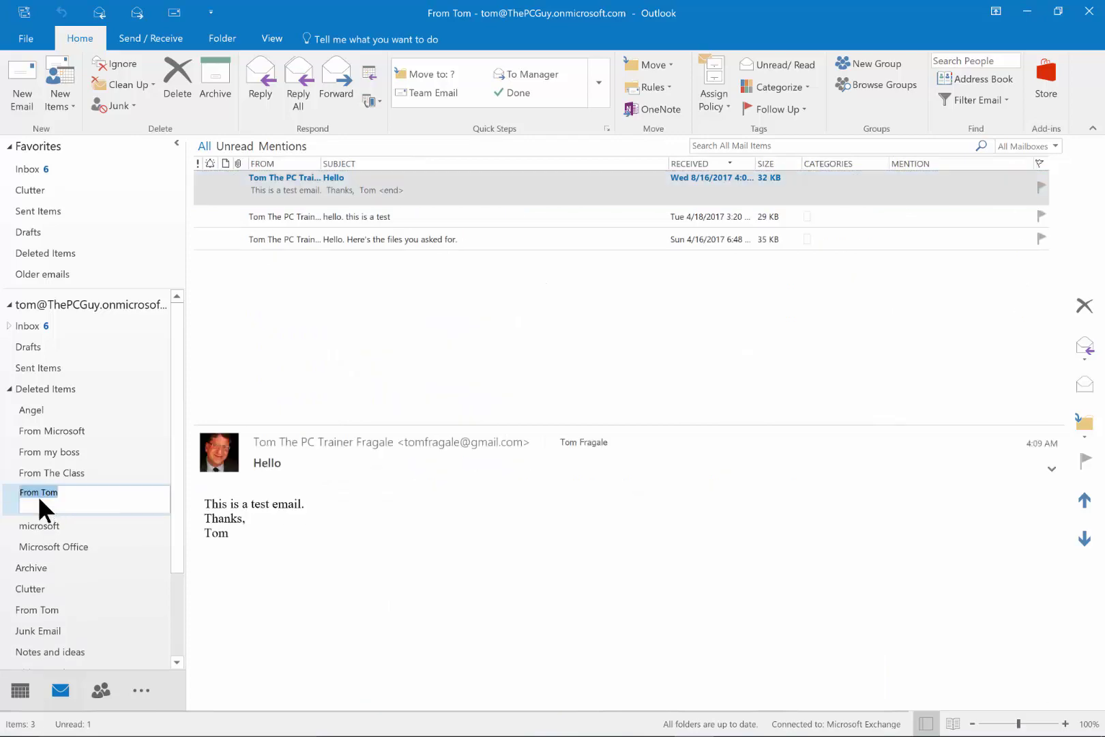
pyautogui.click(27, 171)
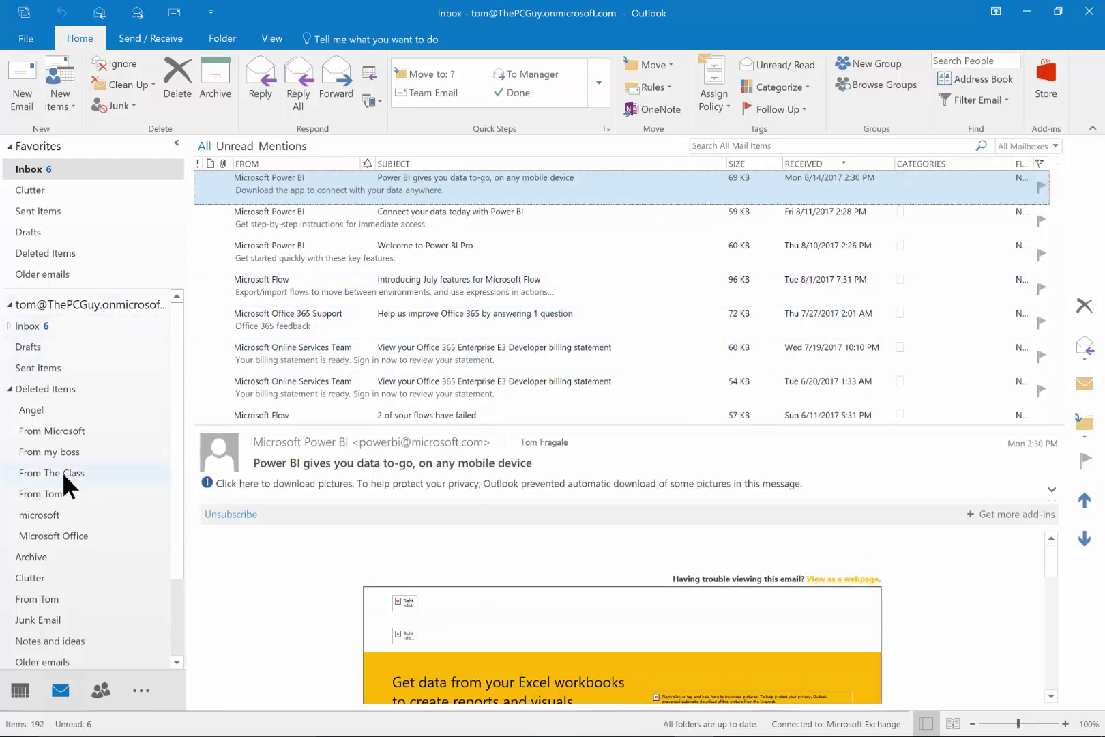
pyautogui.click(42, 495)
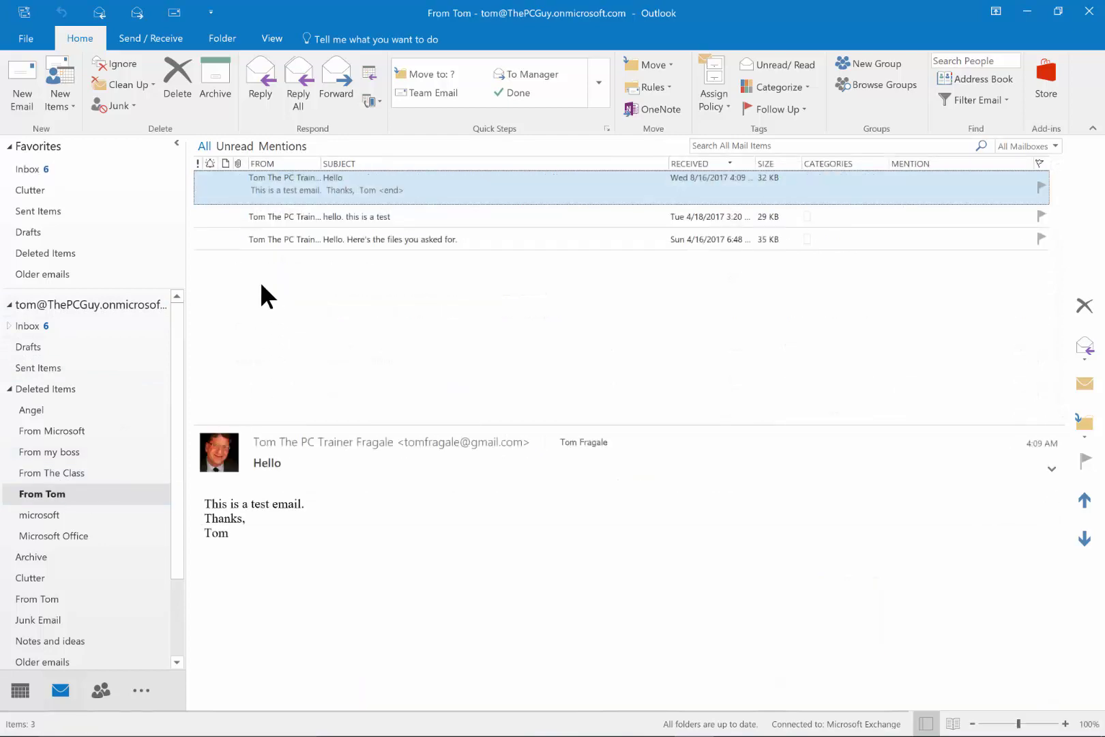
# Step: Compare the Inbox with the sender's folder to check where the newly arriving "Re: Hello" message is filed
pyautogui.click(29, 171)
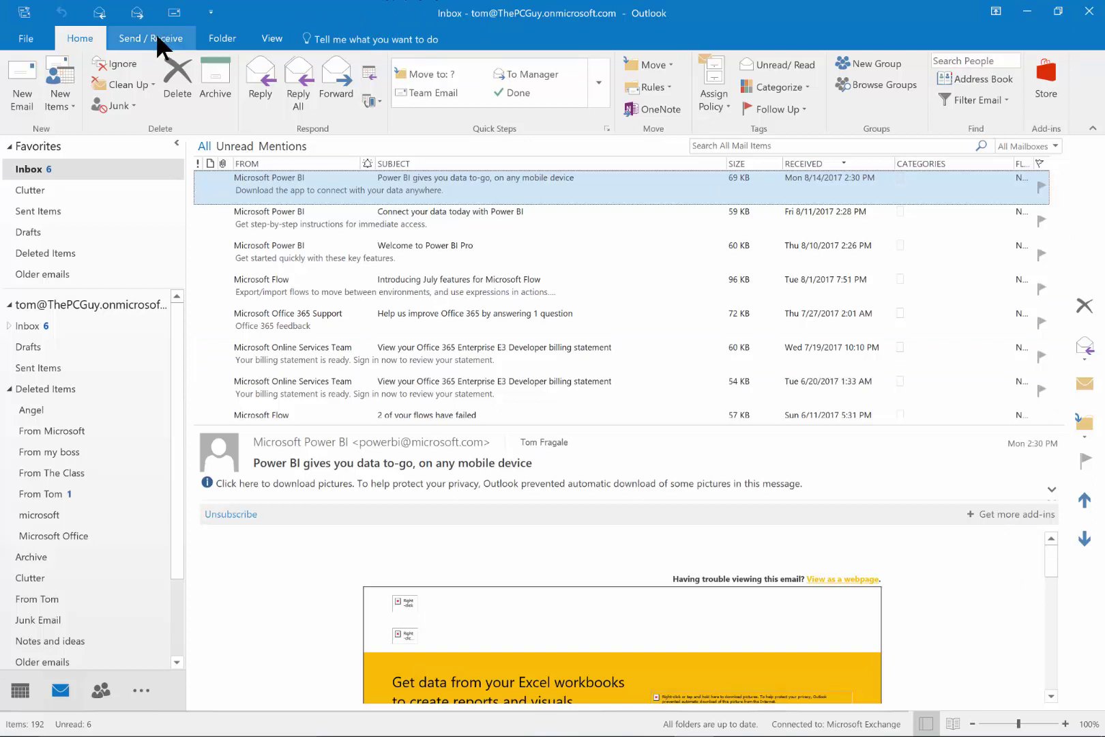
pyautogui.click(36, 494)
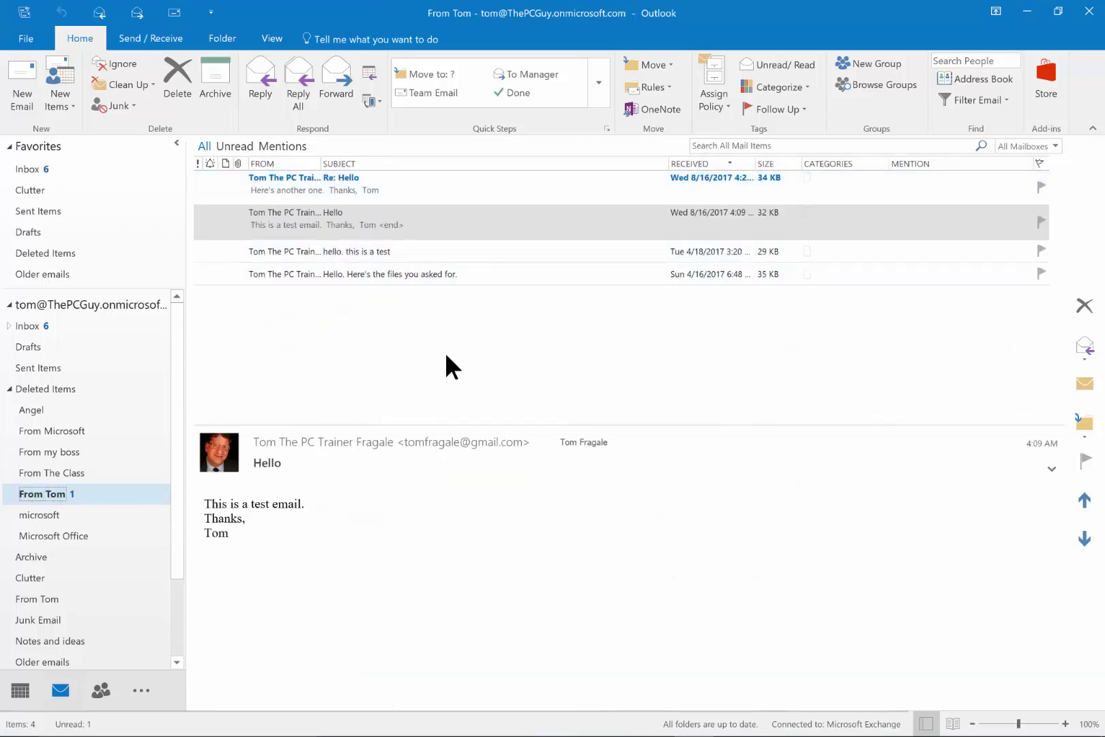
pyautogui.click(24, 171)
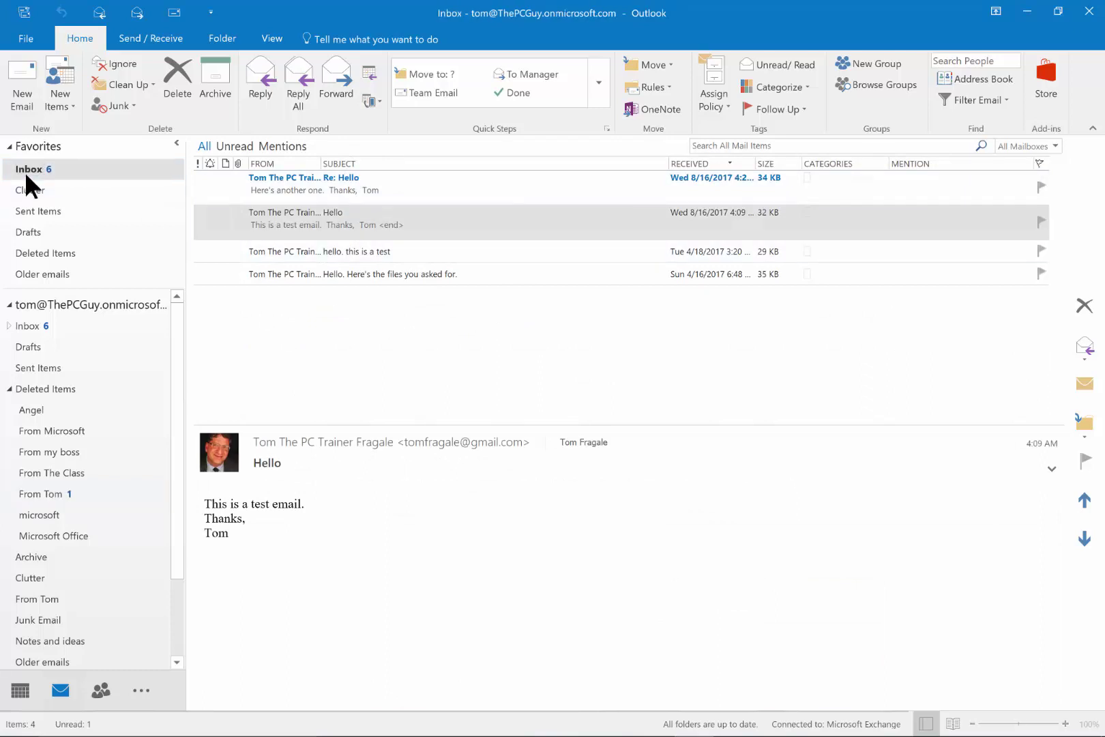
pyautogui.click(24, 496)
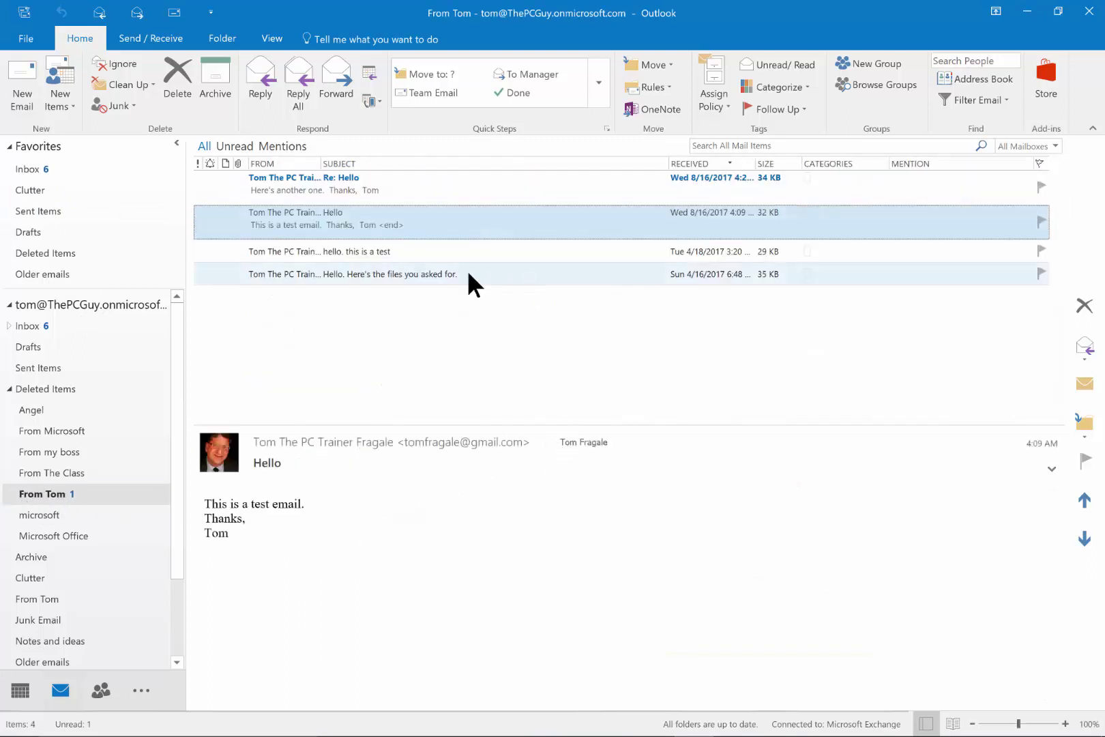
pyautogui.click(22, 170)
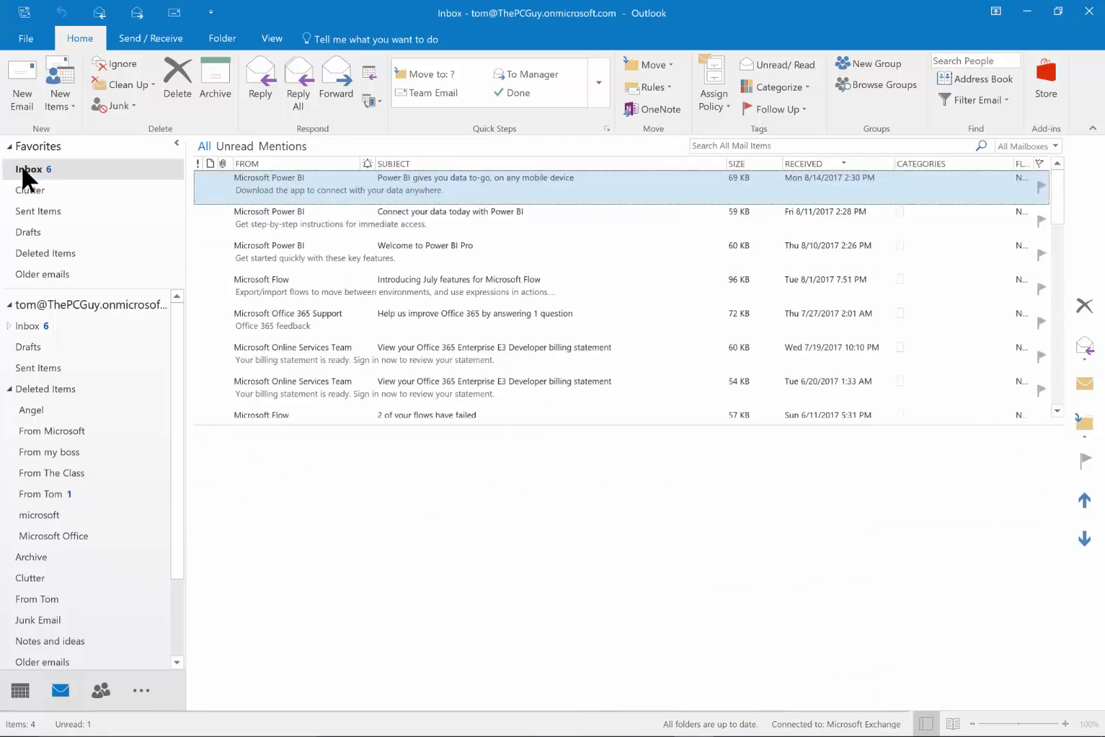
pyautogui.rightClick(296, 213)
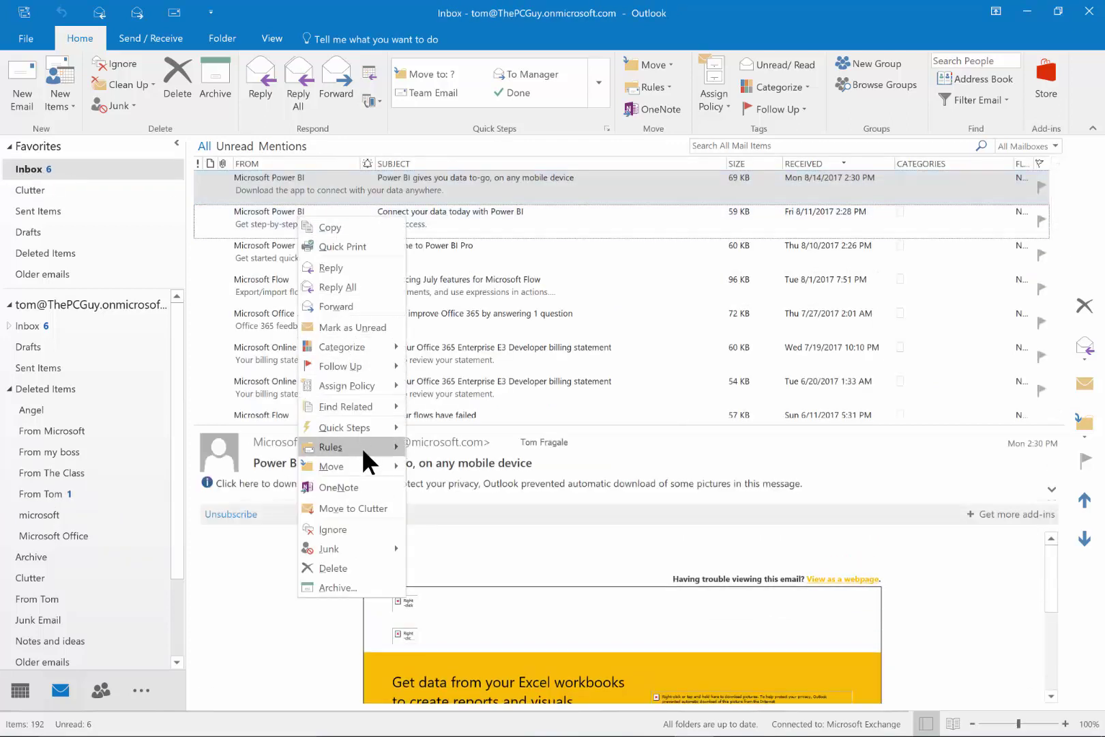
pyautogui.moveTo(361, 447)
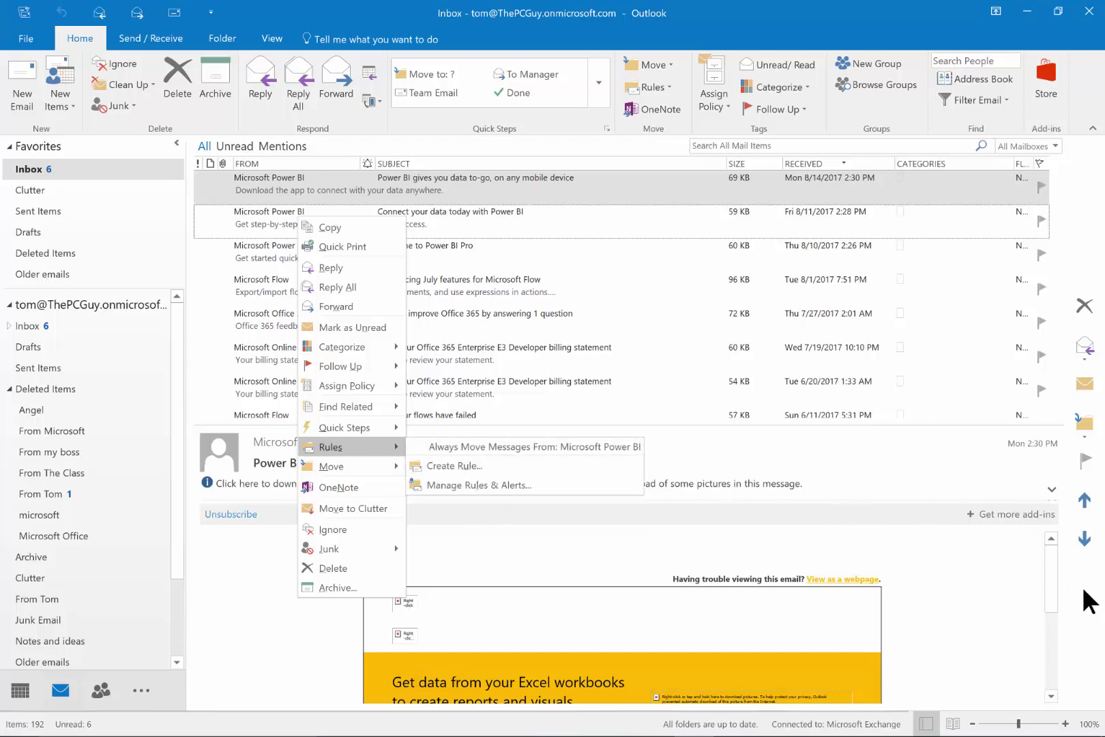
pyautogui.press('Escape')
pyautogui.press('Escape')
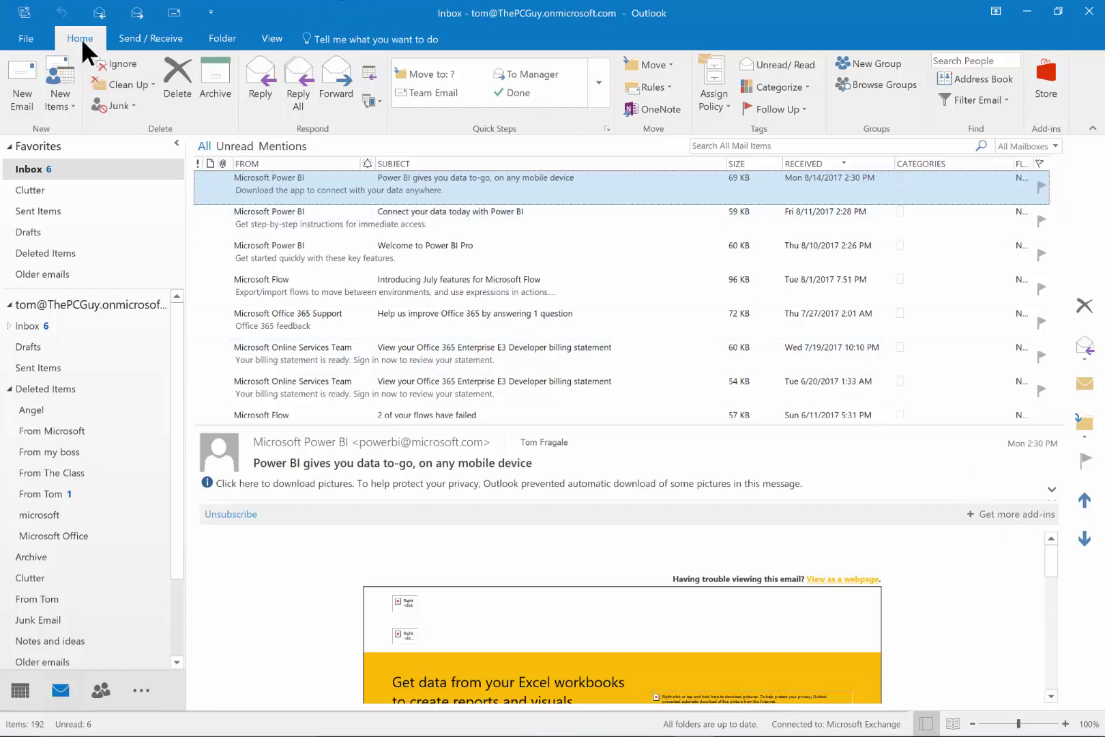
# Step: Open the rules manager from the Inbox and delete the existing rule for the sender
pyautogui.click(19, 168)
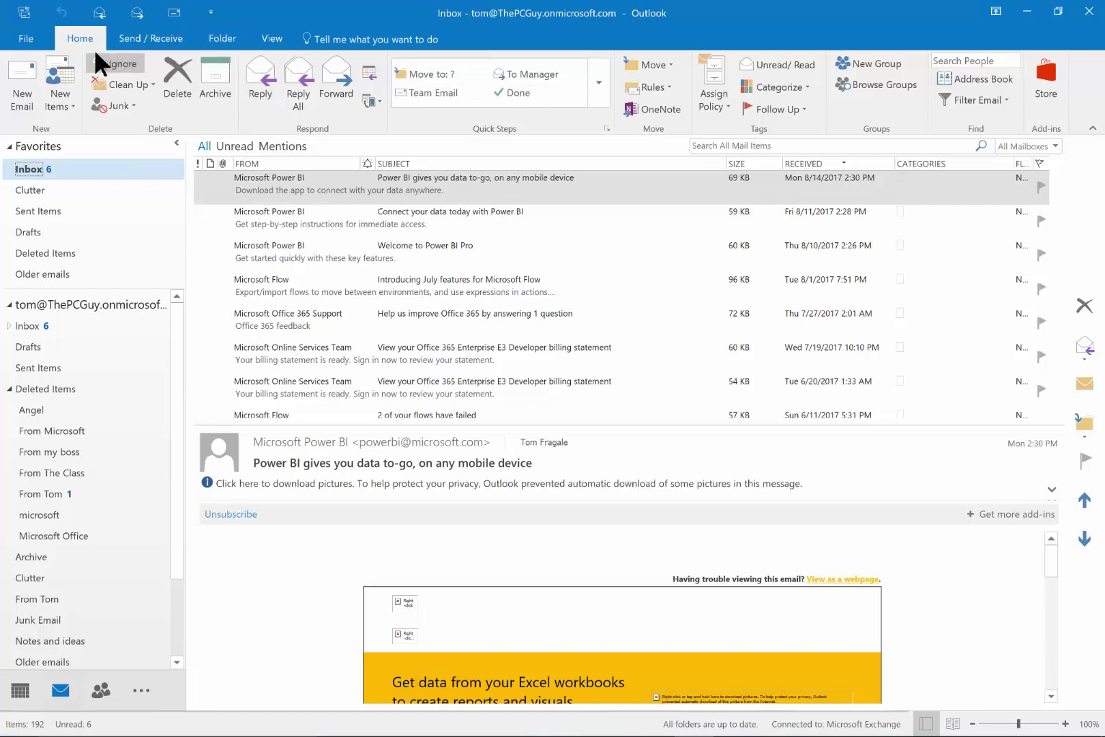
pyautogui.click(668, 88)
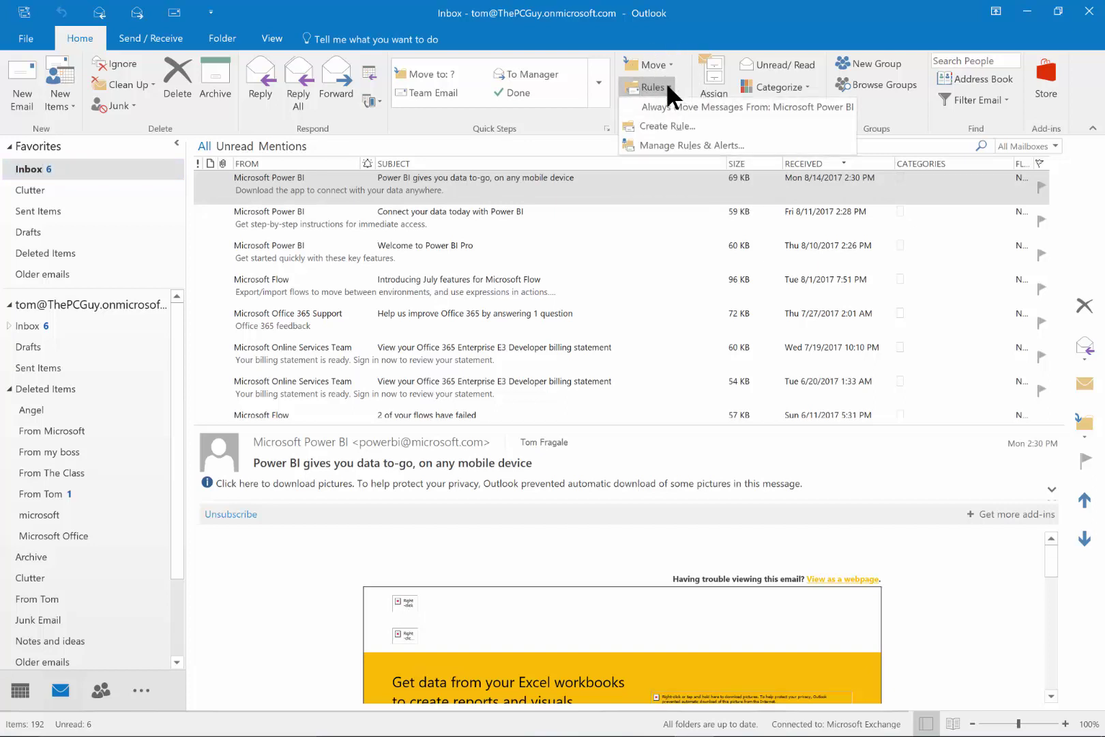
pyautogui.click(672, 145)
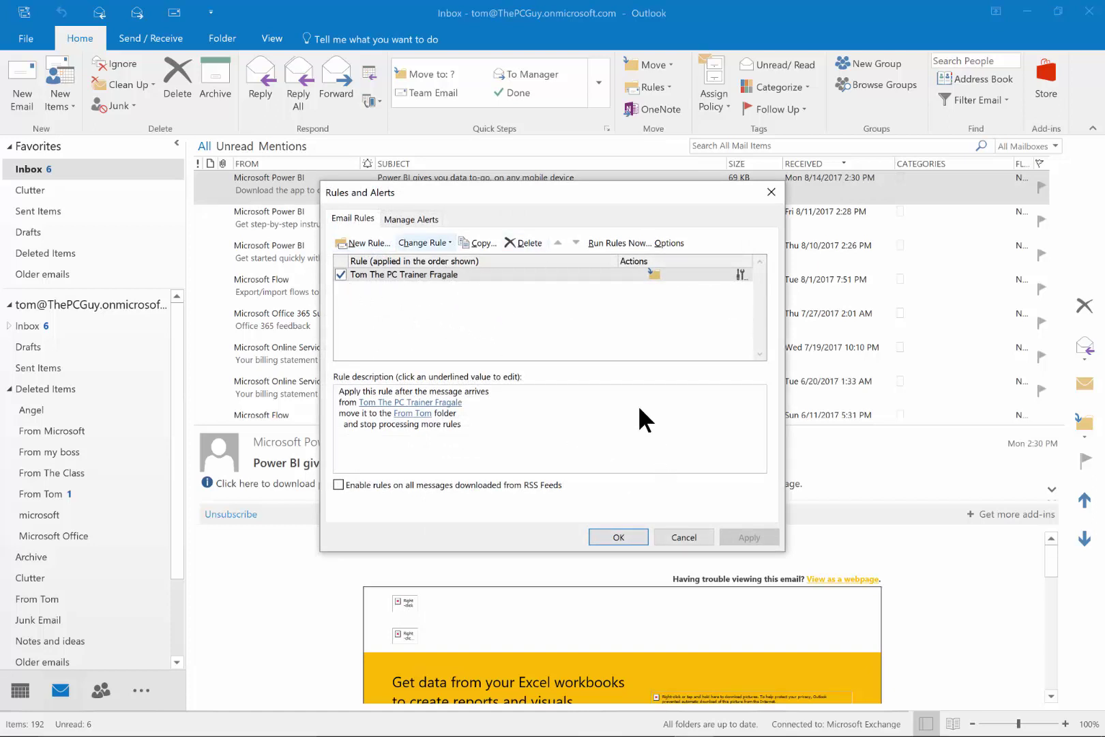
pyautogui.click(526, 240)
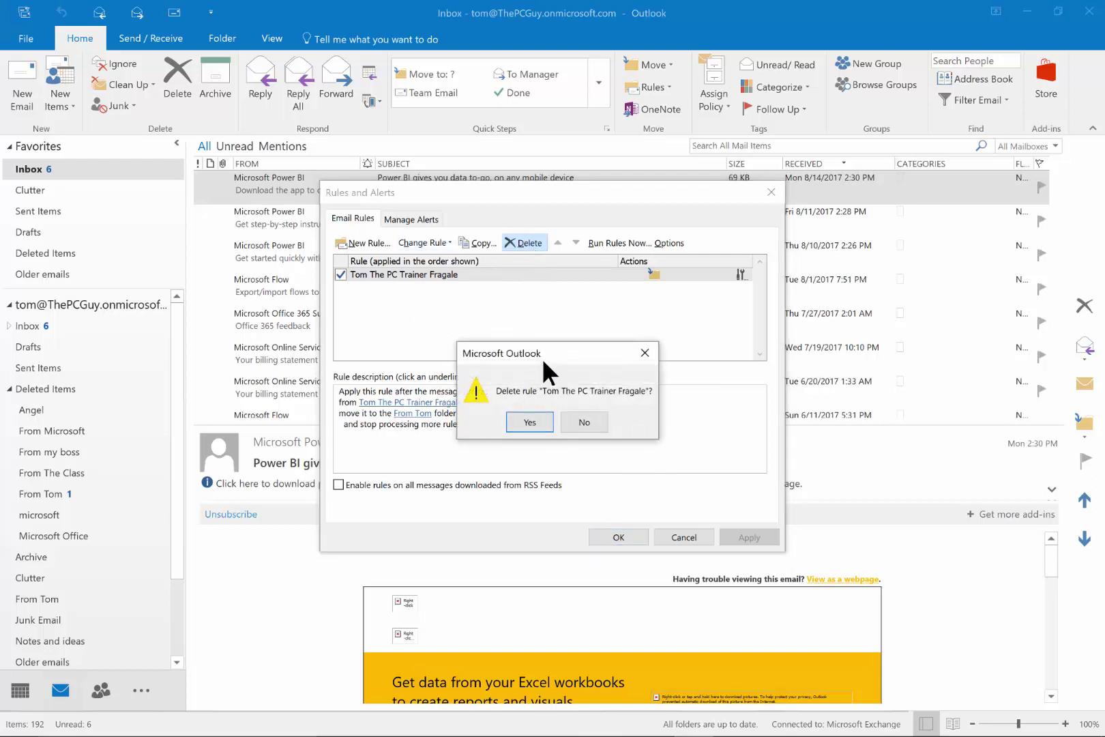
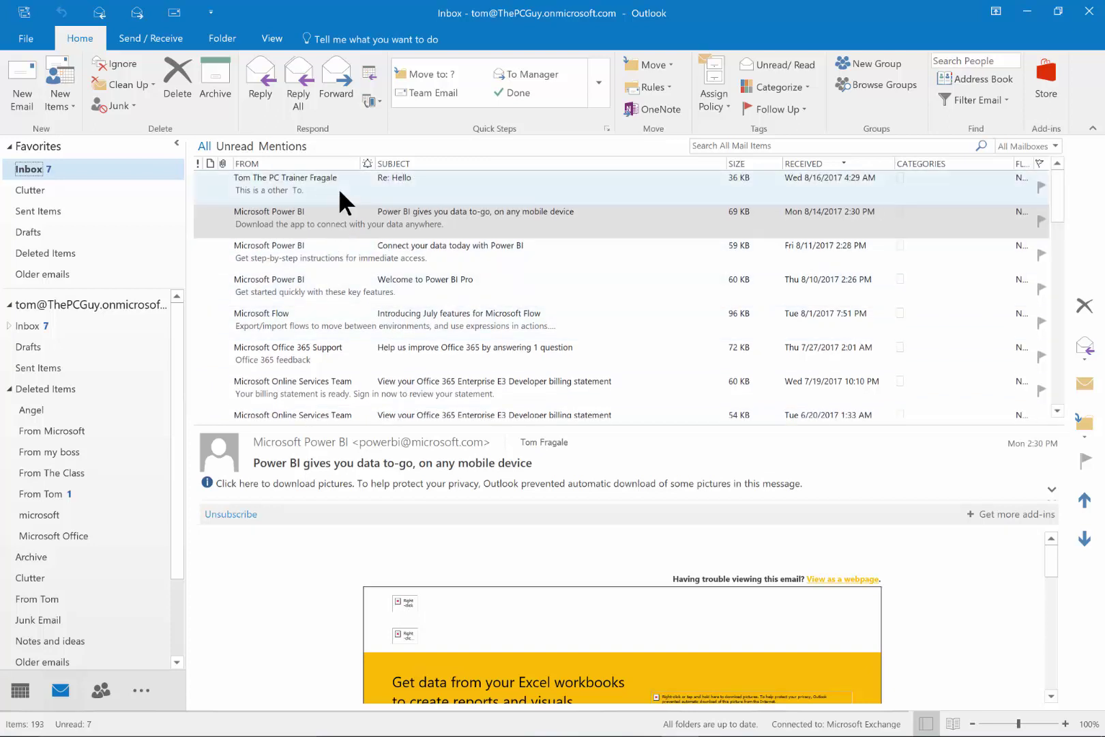
# Step: Start an advanced rule from the "Re: Hello" email and select its sender as the condition in the Rules Wizard
pyautogui.click(340, 188)
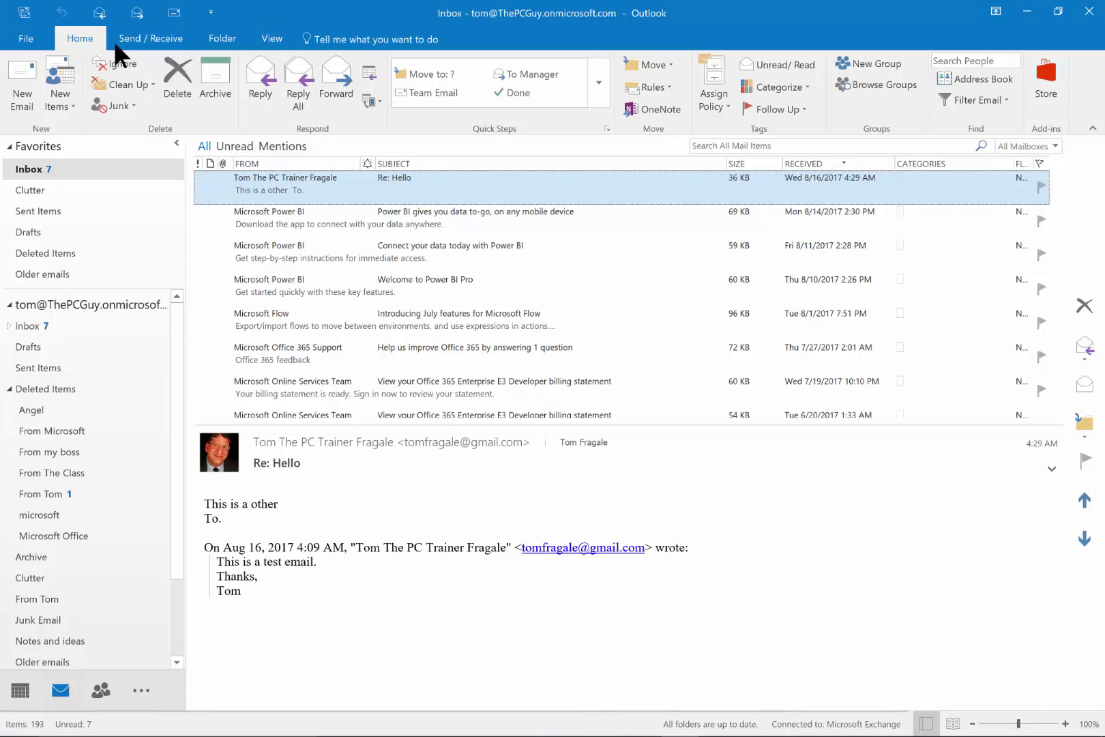
pyautogui.click(662, 85)
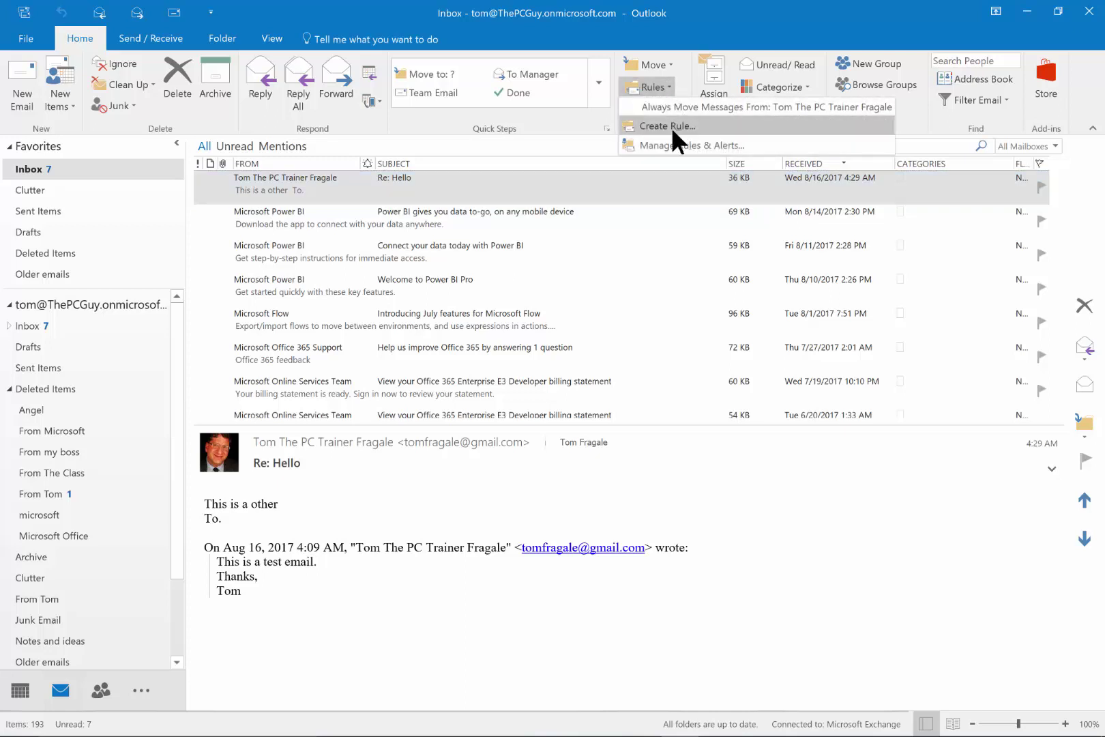
pyautogui.click(671, 127)
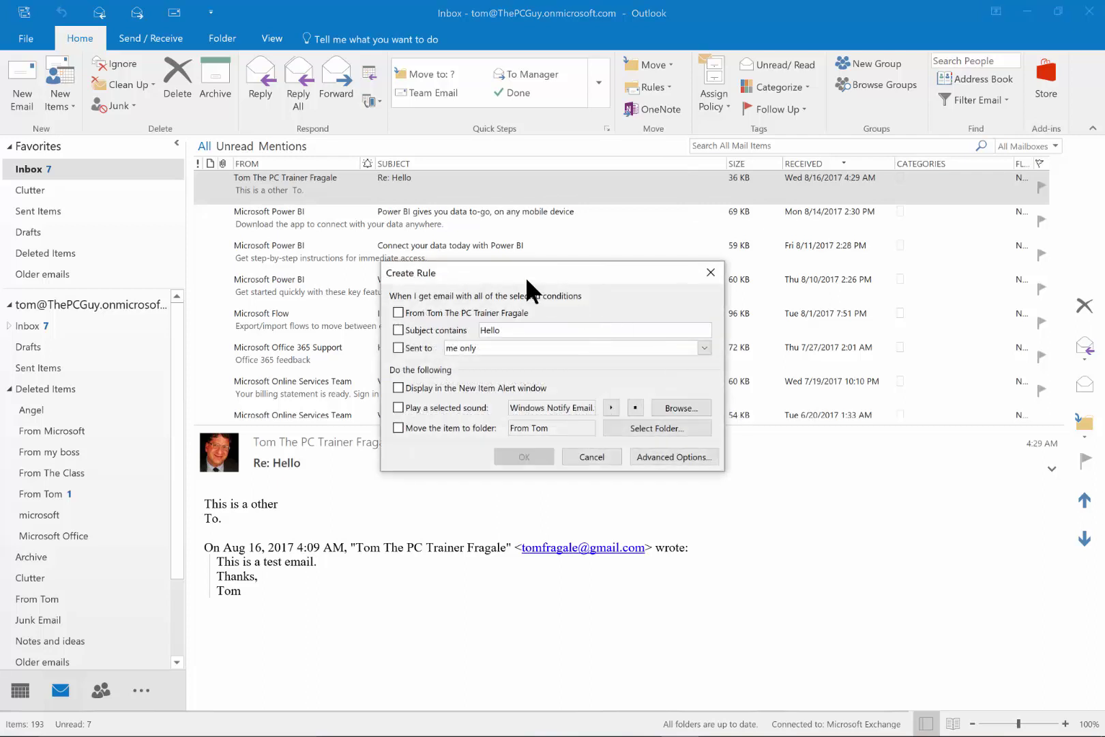
pyautogui.click(663, 457)
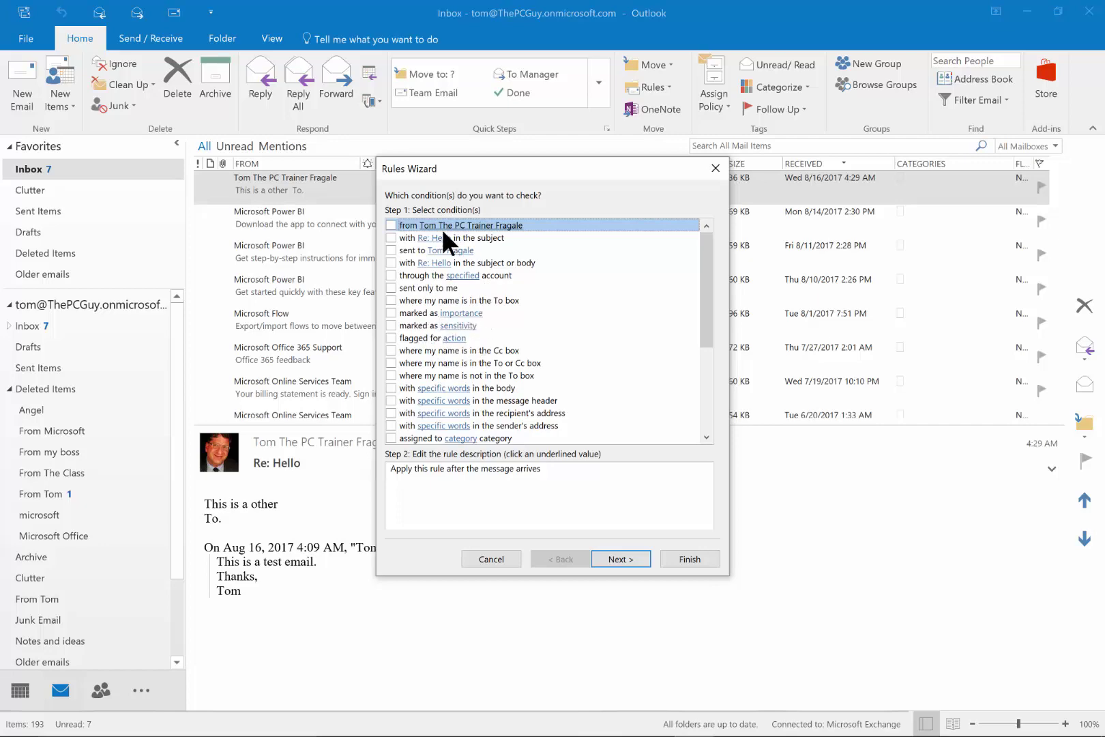
pyautogui.moveTo(703, 273); pyautogui.dragTo(716, 225)
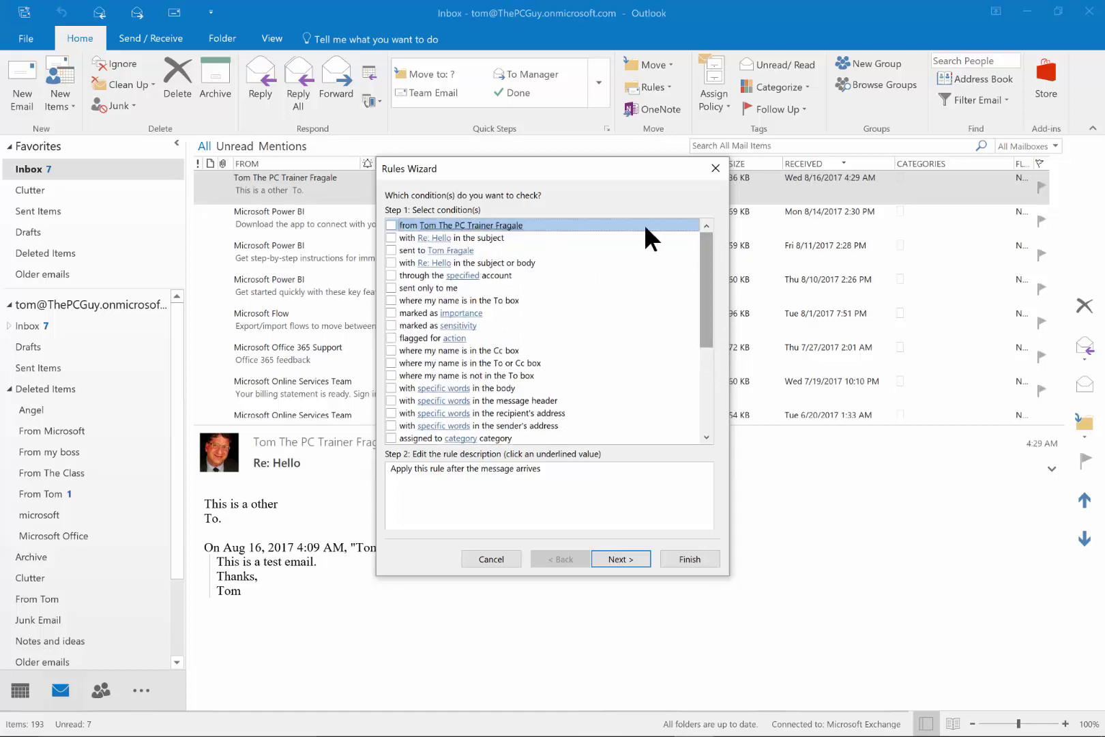
pyautogui.click(391, 225)
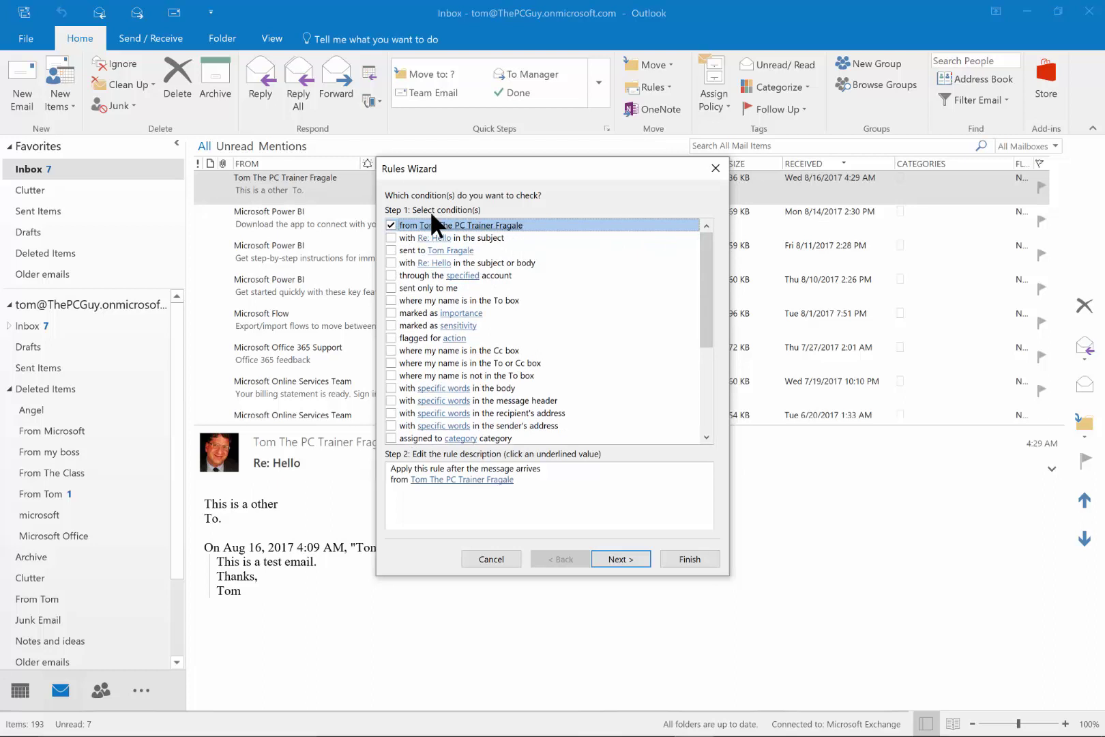
# Step: View the address choices for the rule's sender condition and close them without changing the sender
pyautogui.click(462, 480)
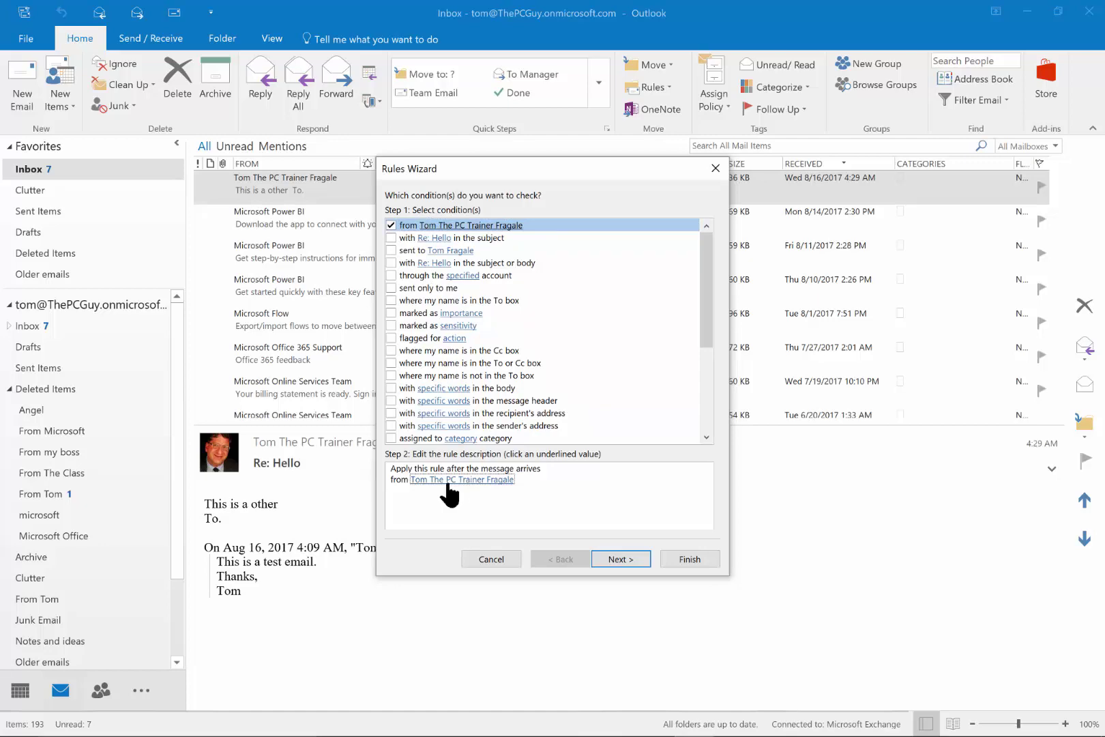
pyautogui.click(450, 479)
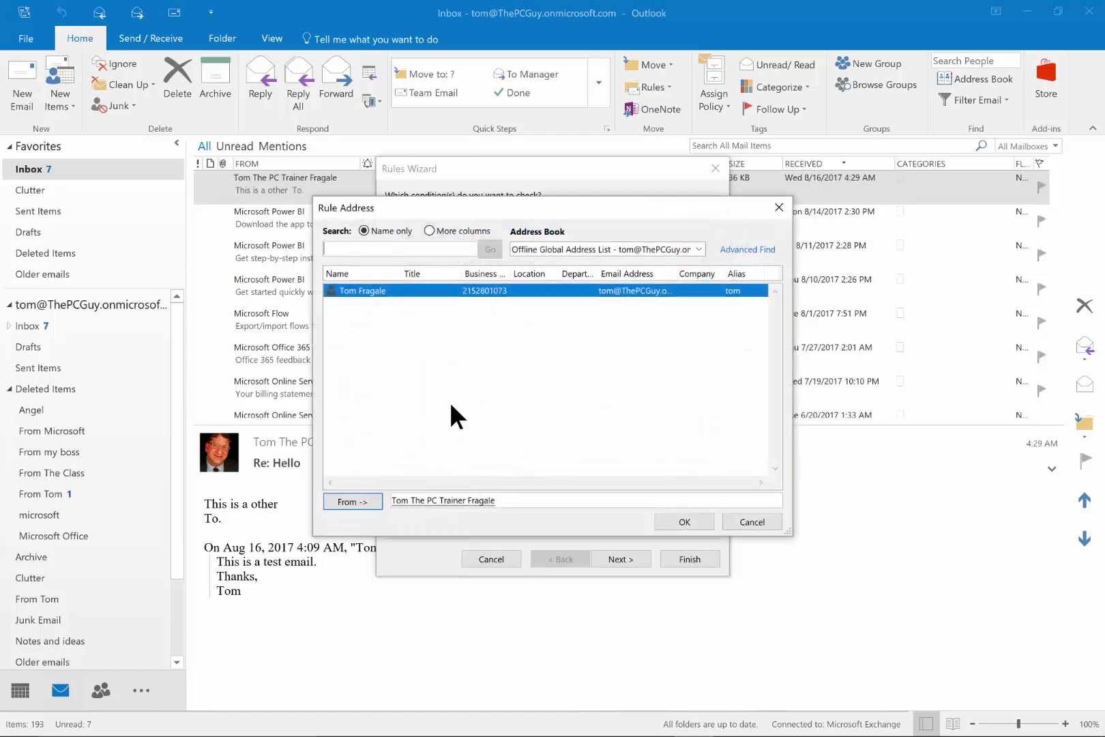
pyautogui.click(778, 207)
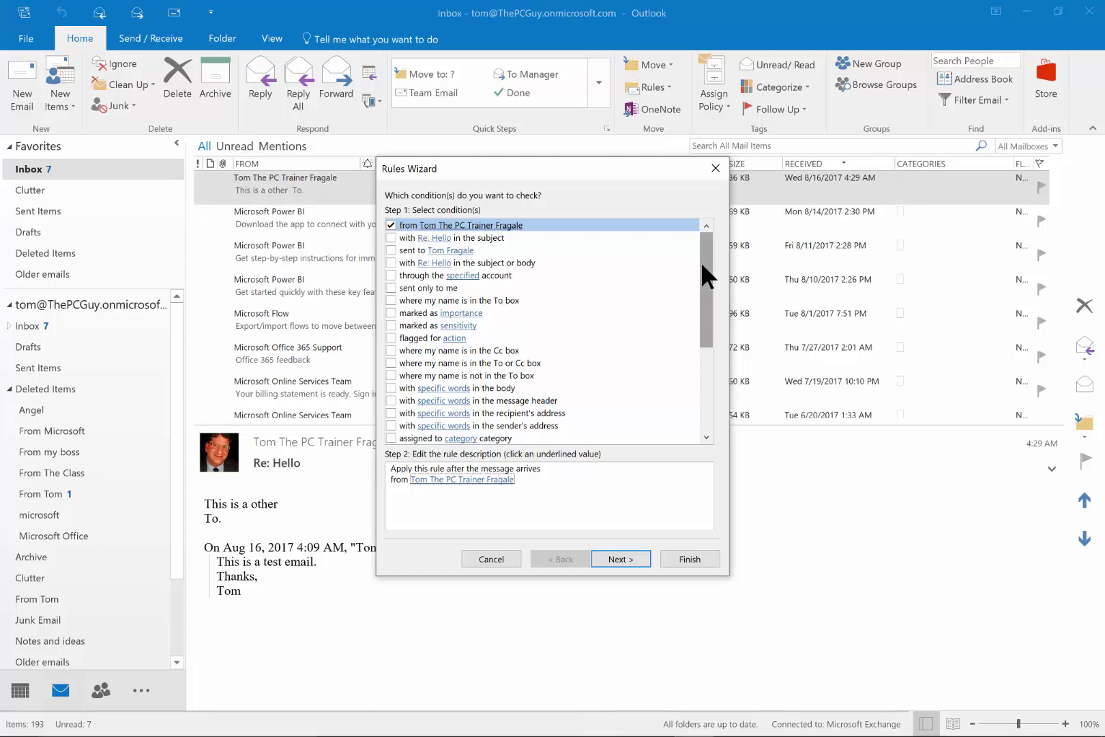
# Step: Keep the sender condition and add the action to move a copy of the message to the sender's folder under Deleted Items
pyautogui.moveTo(704, 260)
pyautogui.mouseDown()
pyautogui.moveTo(708, 368)
pyautogui.moveTo(710, 271)
pyautogui.moveTo(693, 282)
pyautogui.mouseUp()
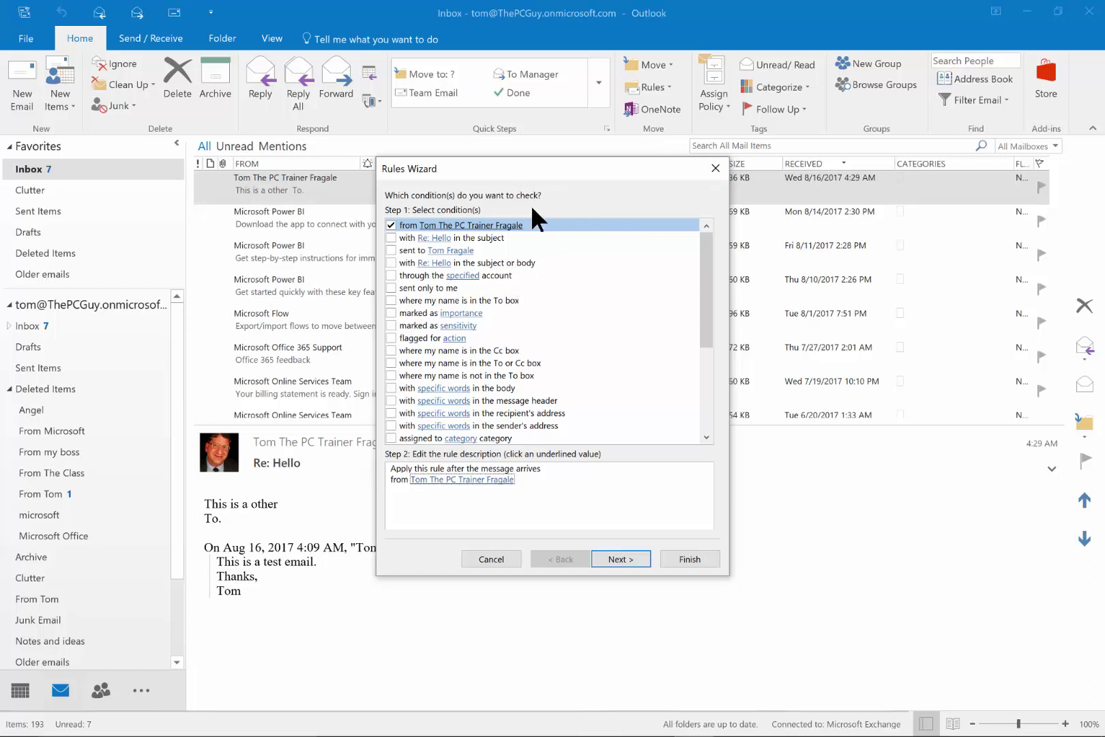
pyautogui.click(612, 558)
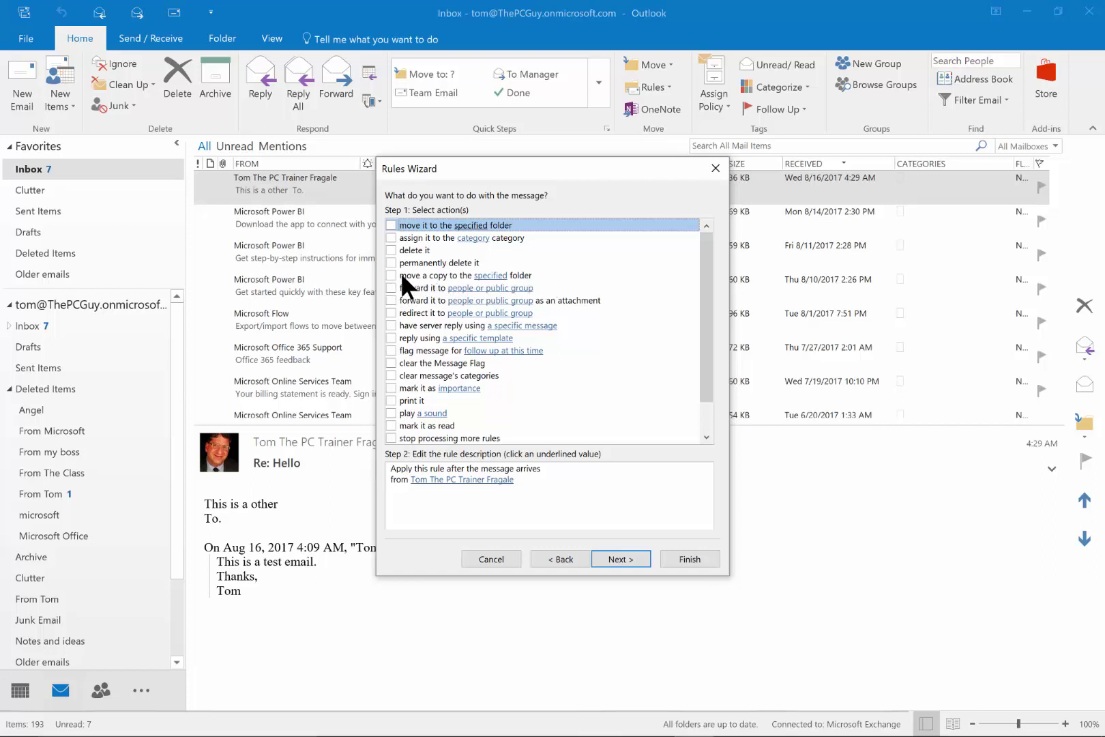
pyautogui.click(438, 275)
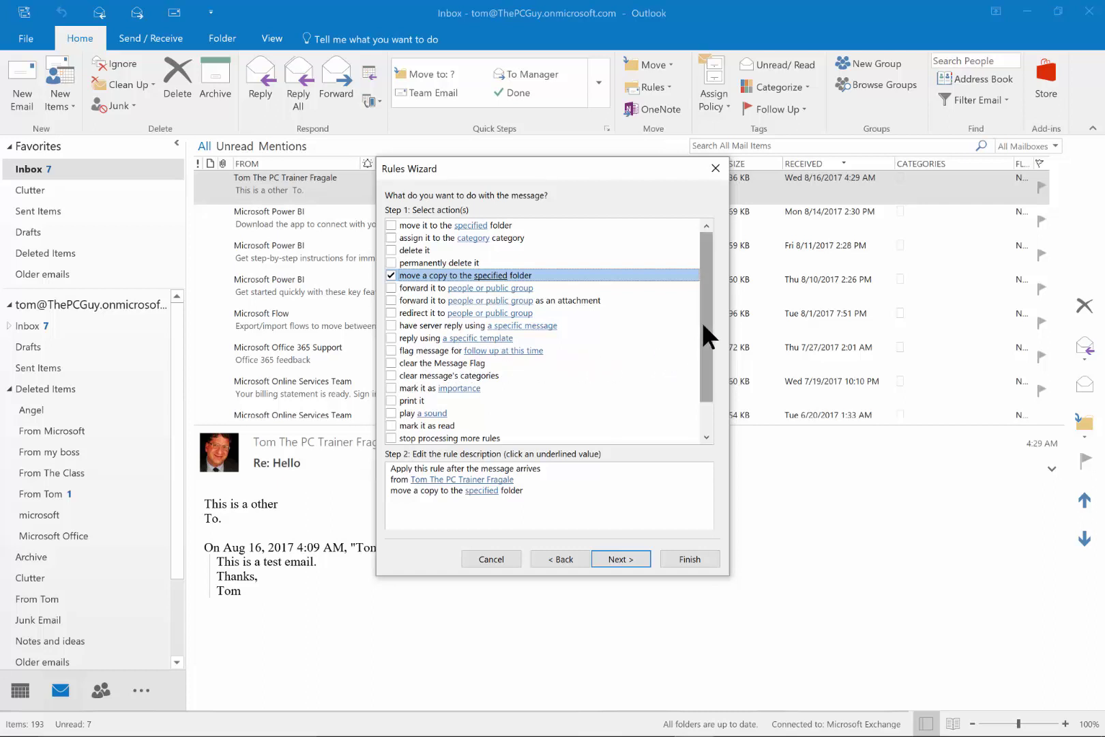
pyautogui.scroll(-1, 703, 334)
pyautogui.scroll(1, 703, 341)
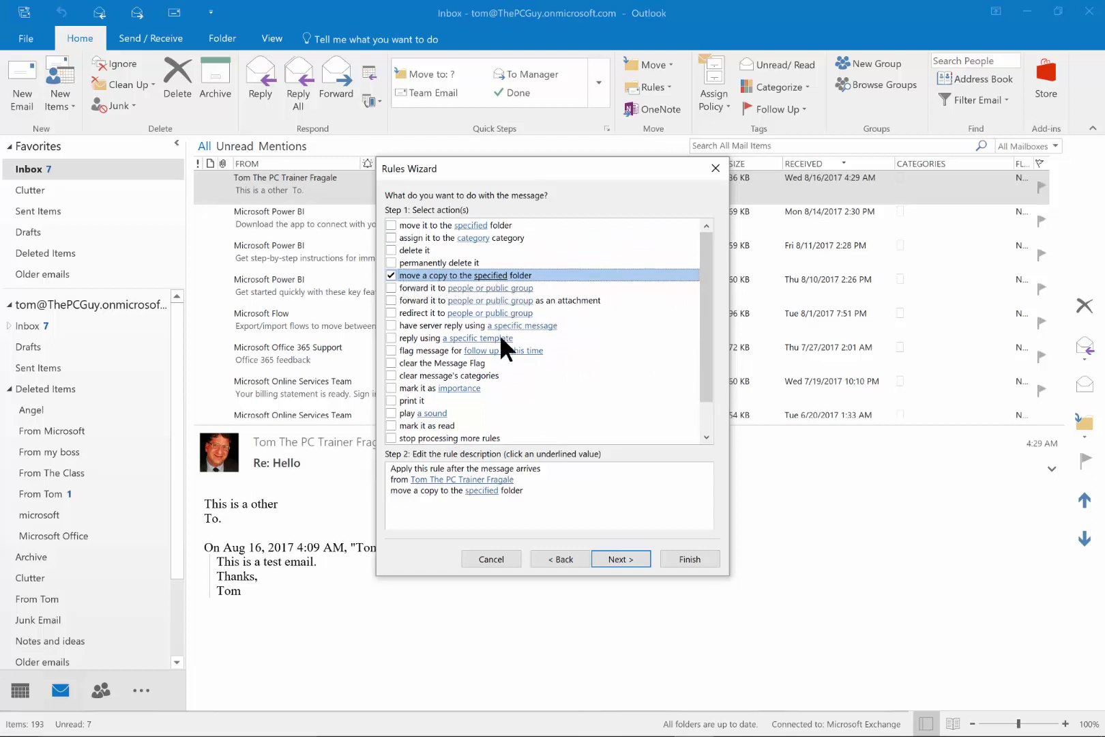
pyautogui.click(482, 491)
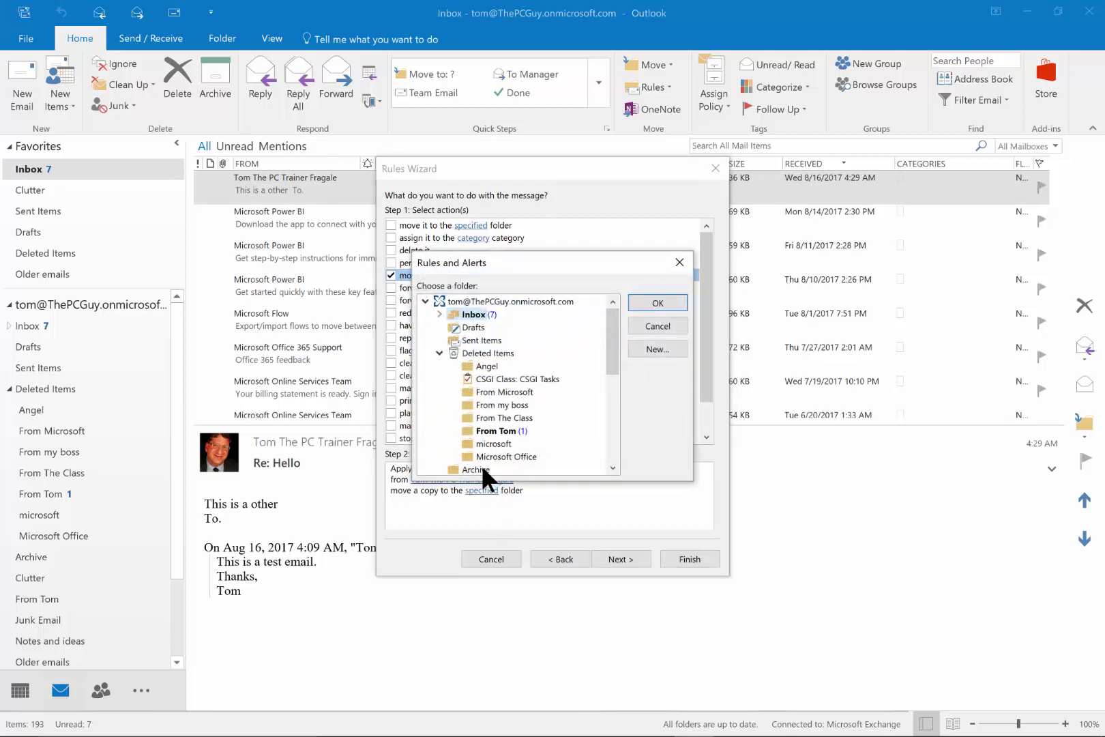
pyautogui.click(478, 431)
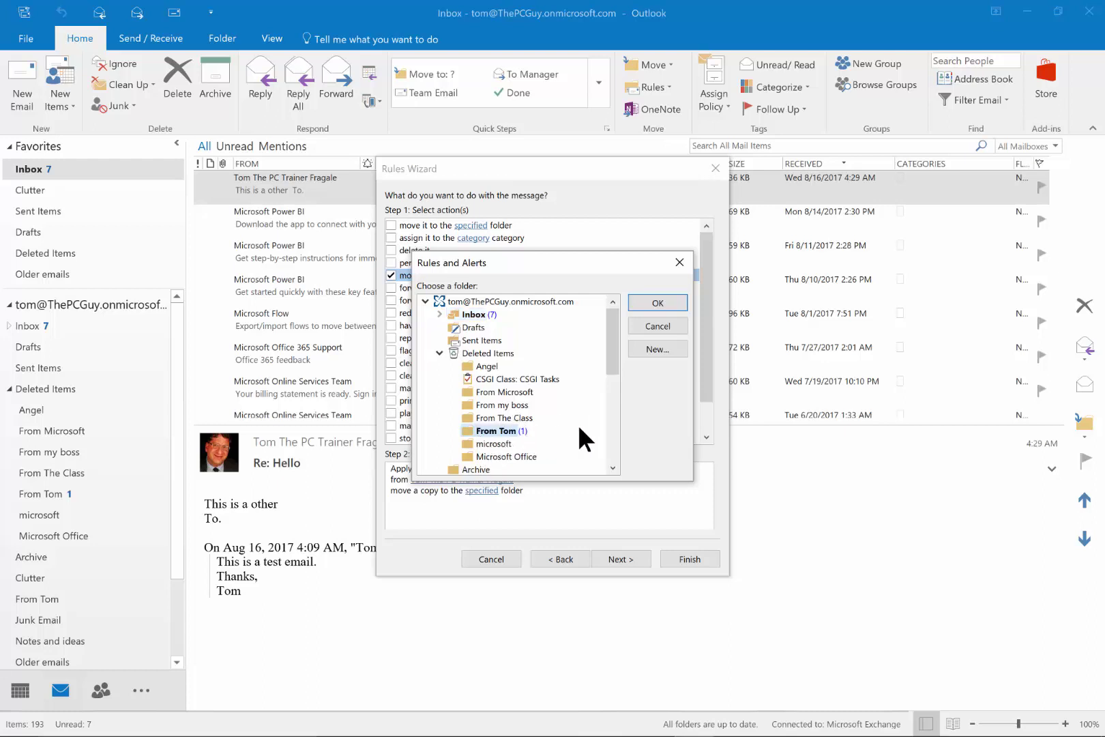
pyautogui.click(644, 303)
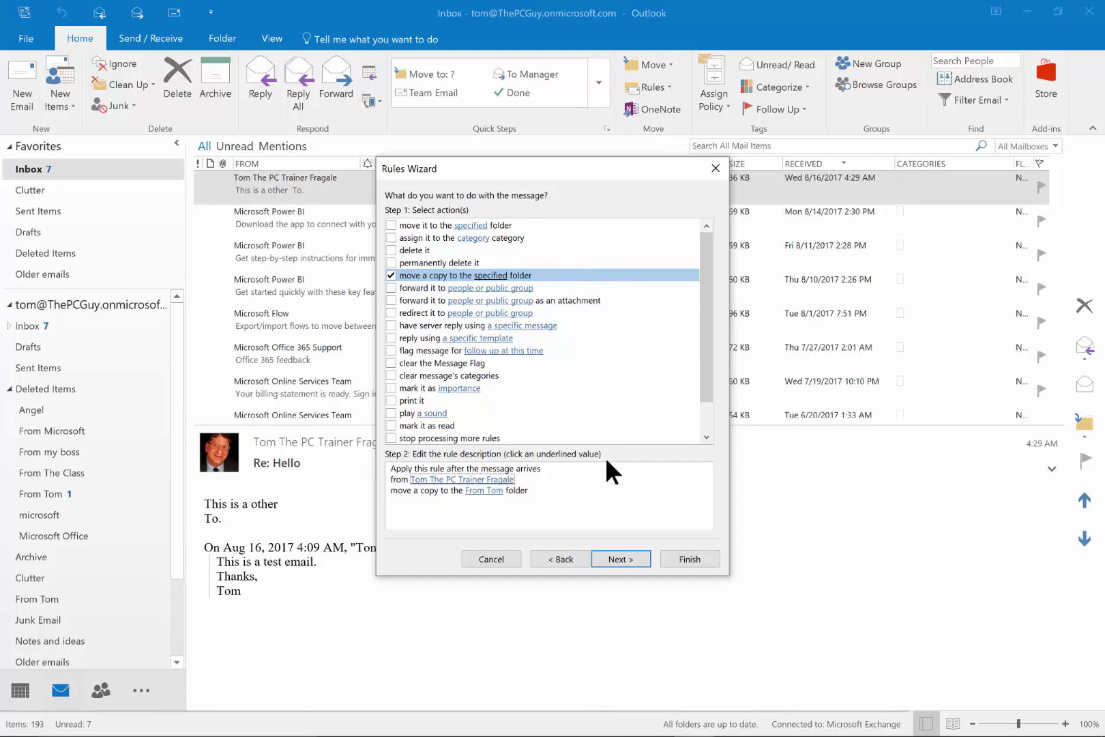
# Step: Finish the rule without exceptions, keeping its suggested name and running it now on messages already in the Inbox
pyautogui.click(612, 558)
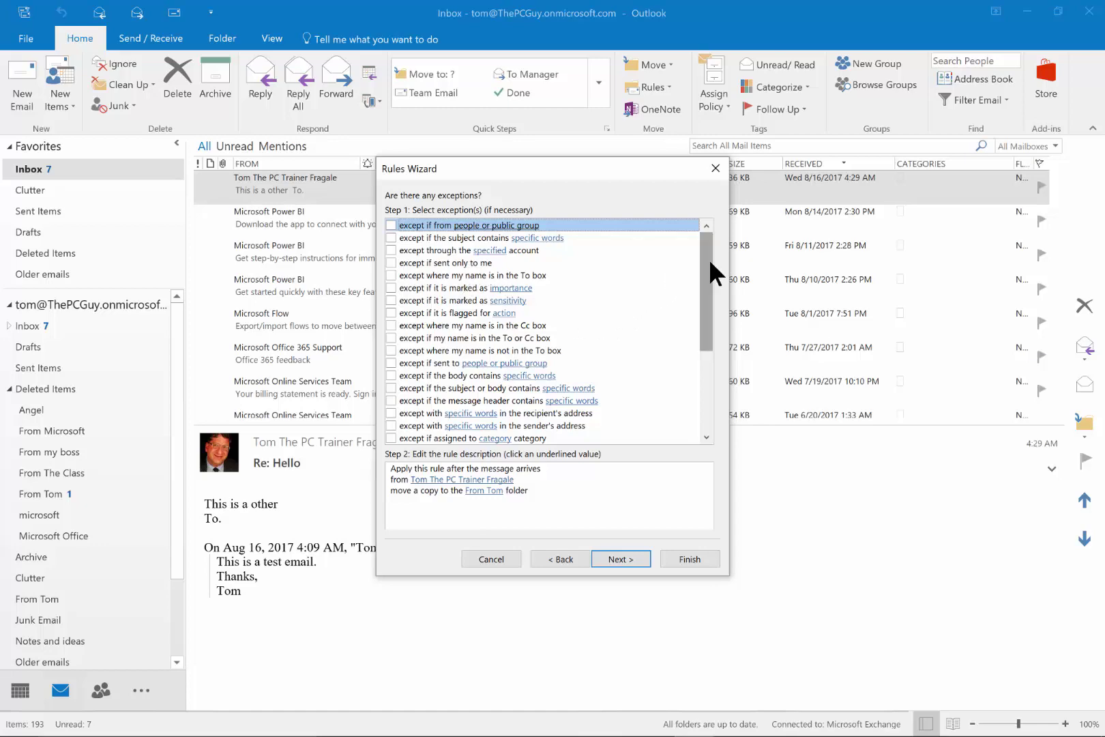
pyautogui.moveTo(711, 264); pyautogui.dragTo(710, 281)
pyautogui.moveTo(707, 383); pyautogui.dragTo(700, 220)
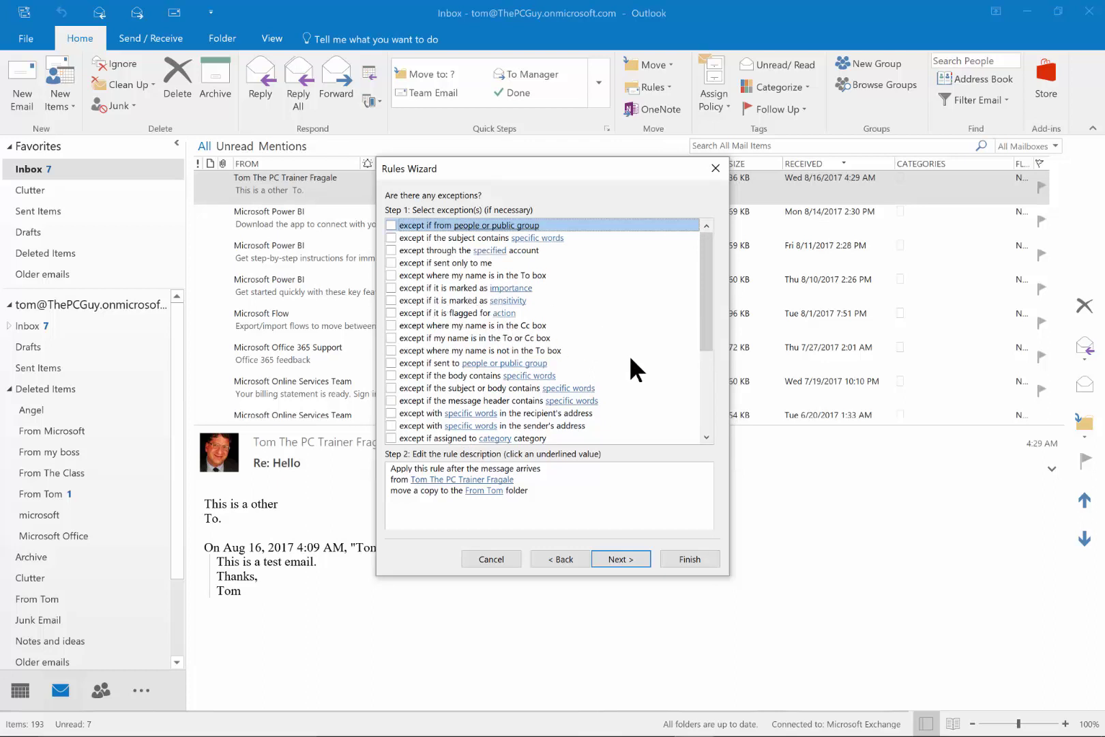
pyautogui.click(611, 553)
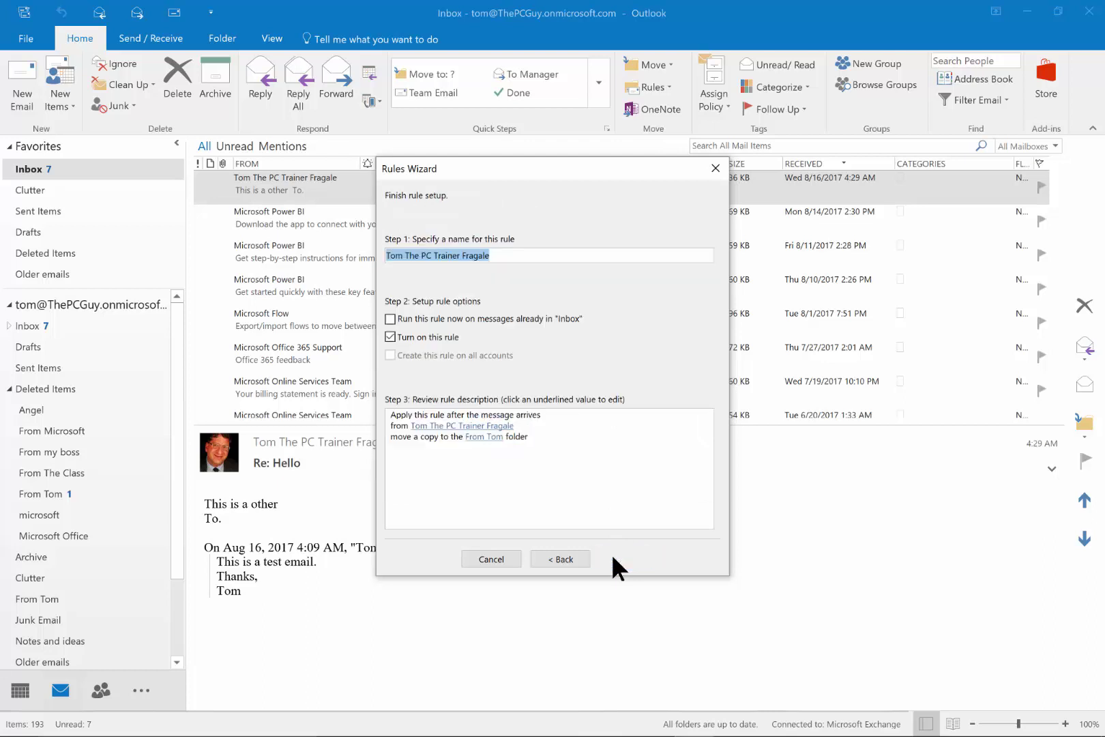
pyautogui.click(462, 255)
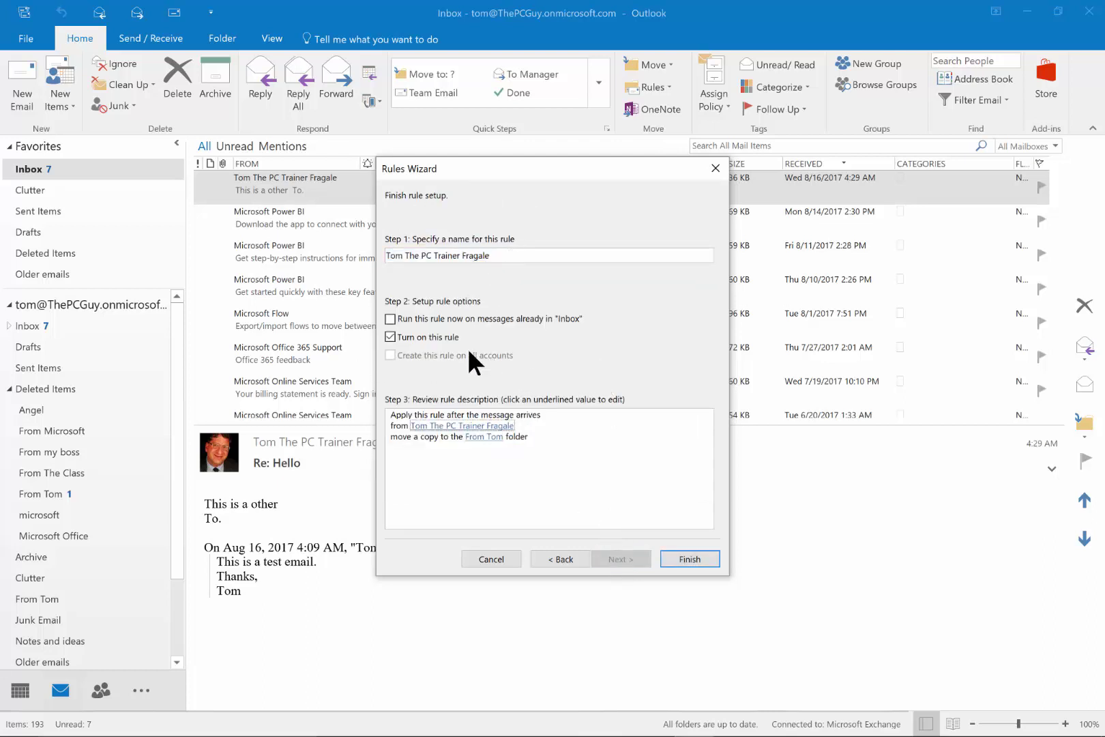
pyautogui.click(392, 320)
pyautogui.click(686, 560)
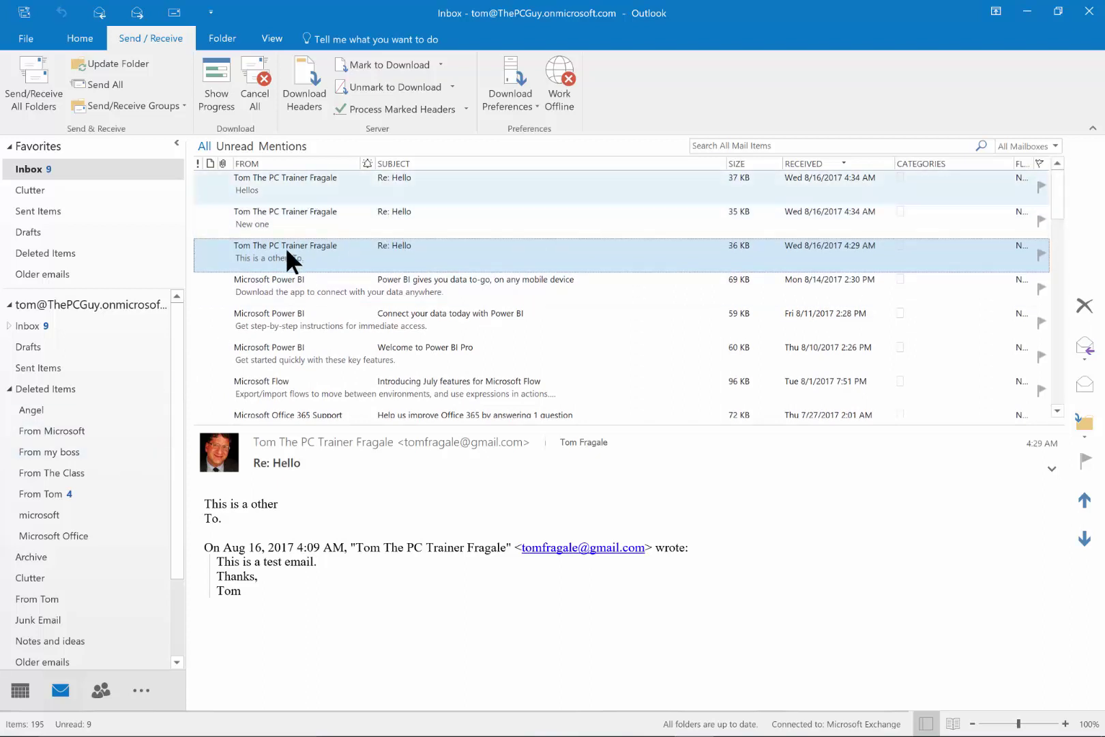
# Step: Compare the sender's folder under Deleted Items with the Inbox to check where the "Re: Hello" messages are filed
pyautogui.click(43, 492)
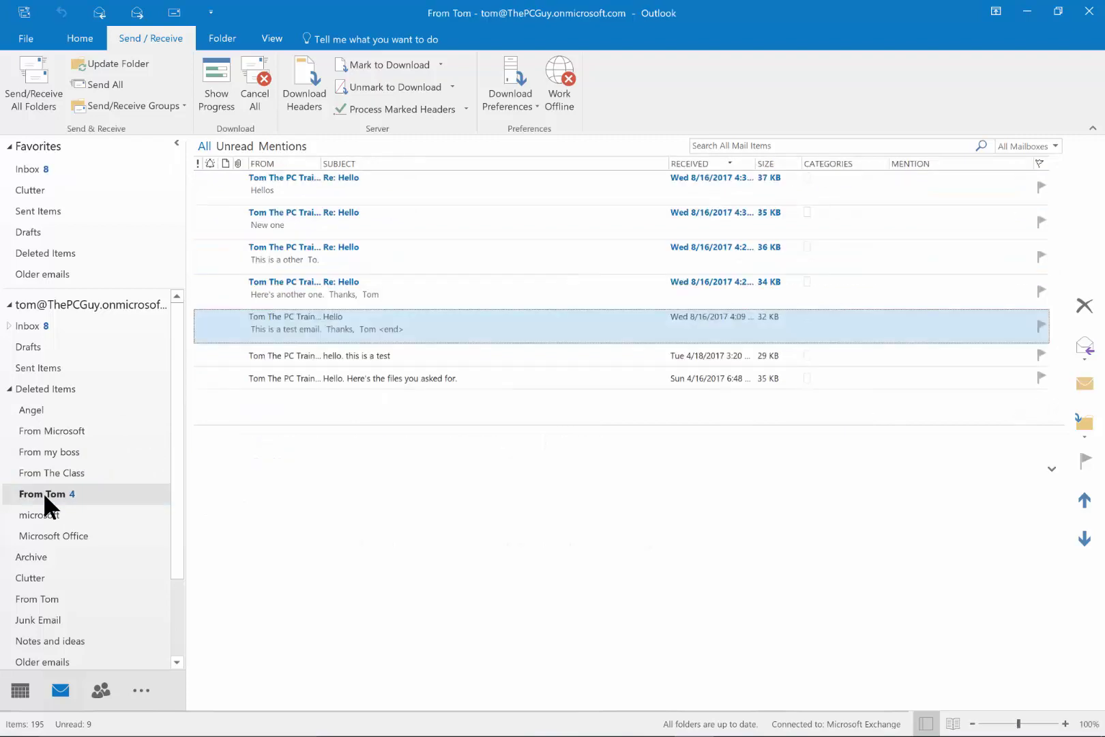
pyautogui.click(28, 168)
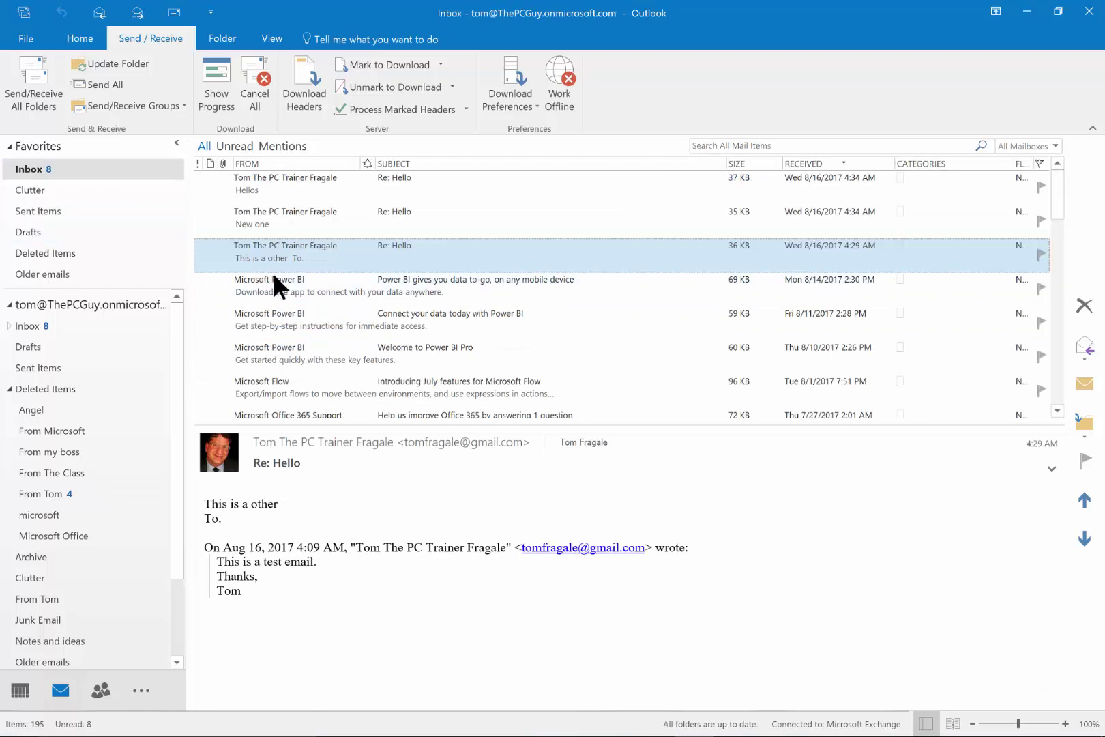
# Step: View the Create Rule dialog for the selected "Re: Hello" email by two different routes, closing it each time without creating a rule
pyautogui.rightClick(354, 253)
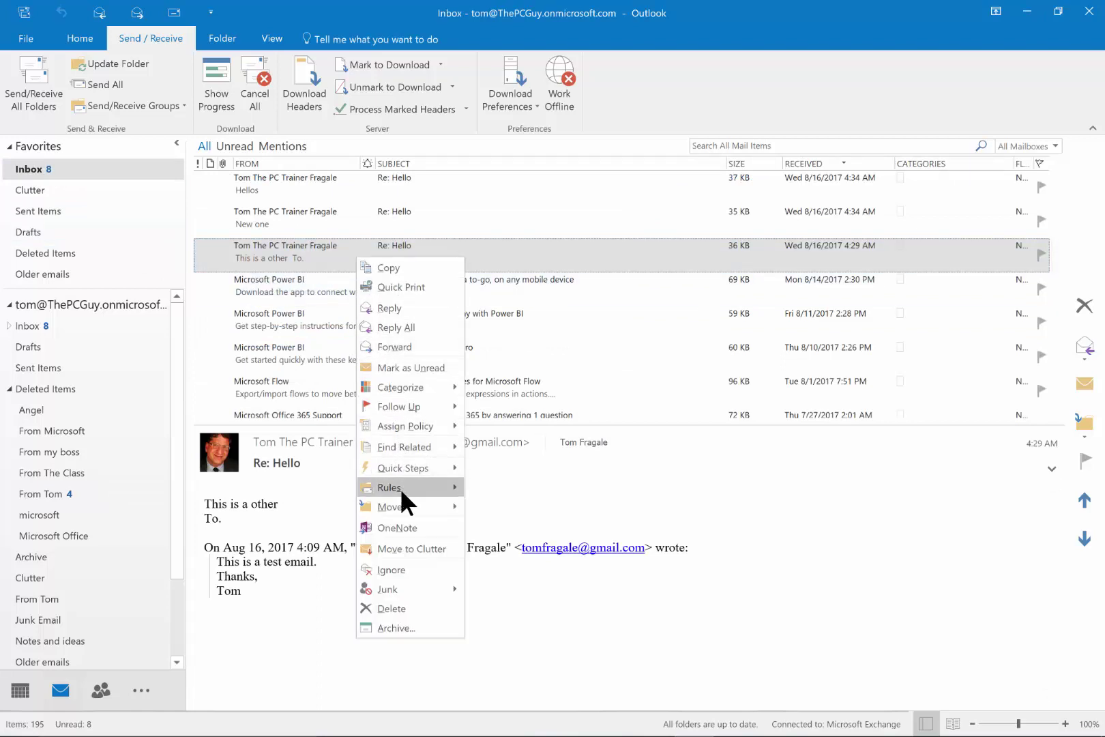
pyautogui.moveTo(403, 488)
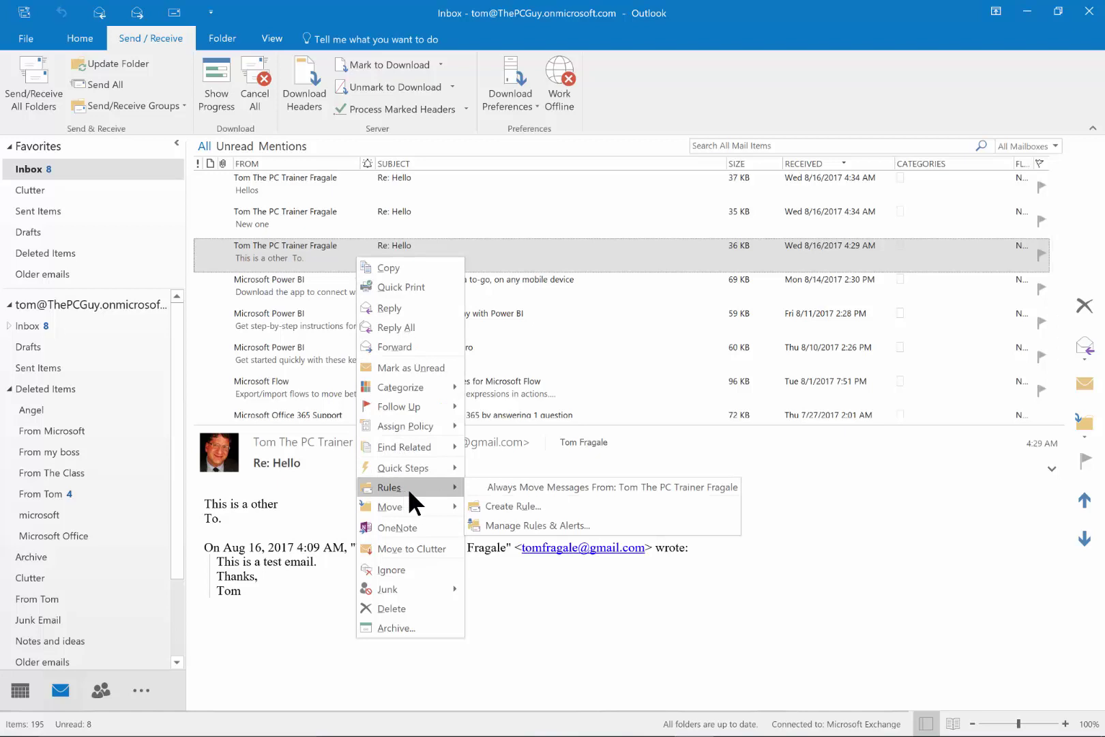
pyautogui.click(503, 504)
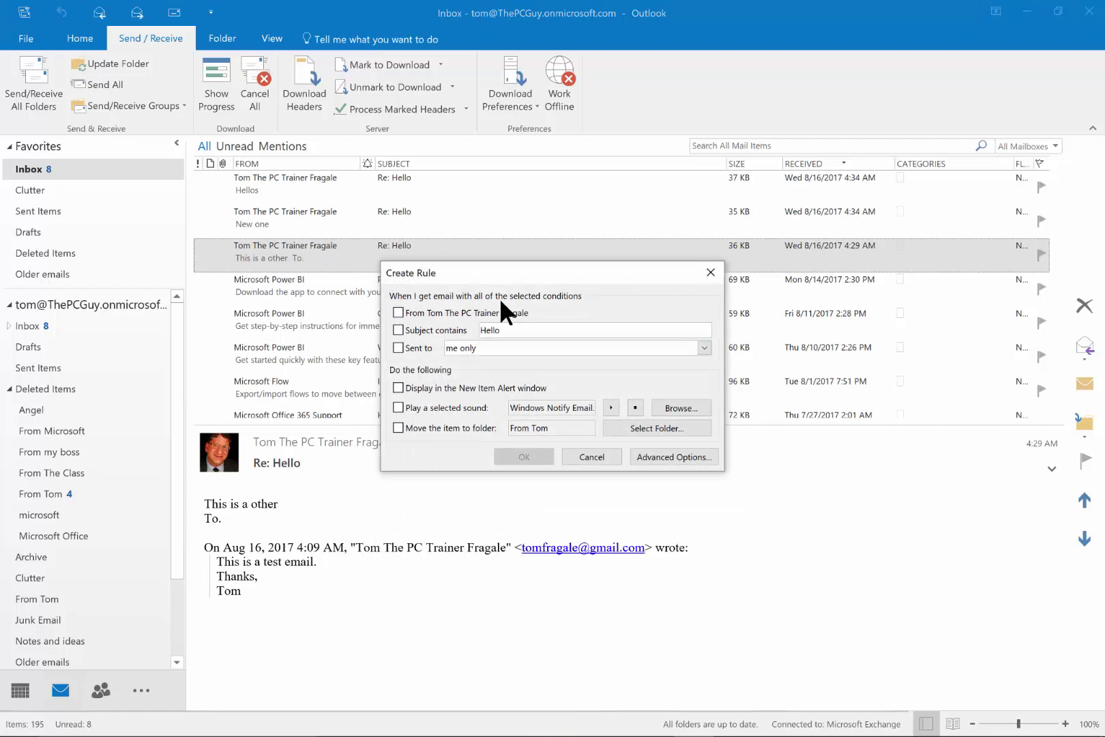
pyautogui.click(717, 270)
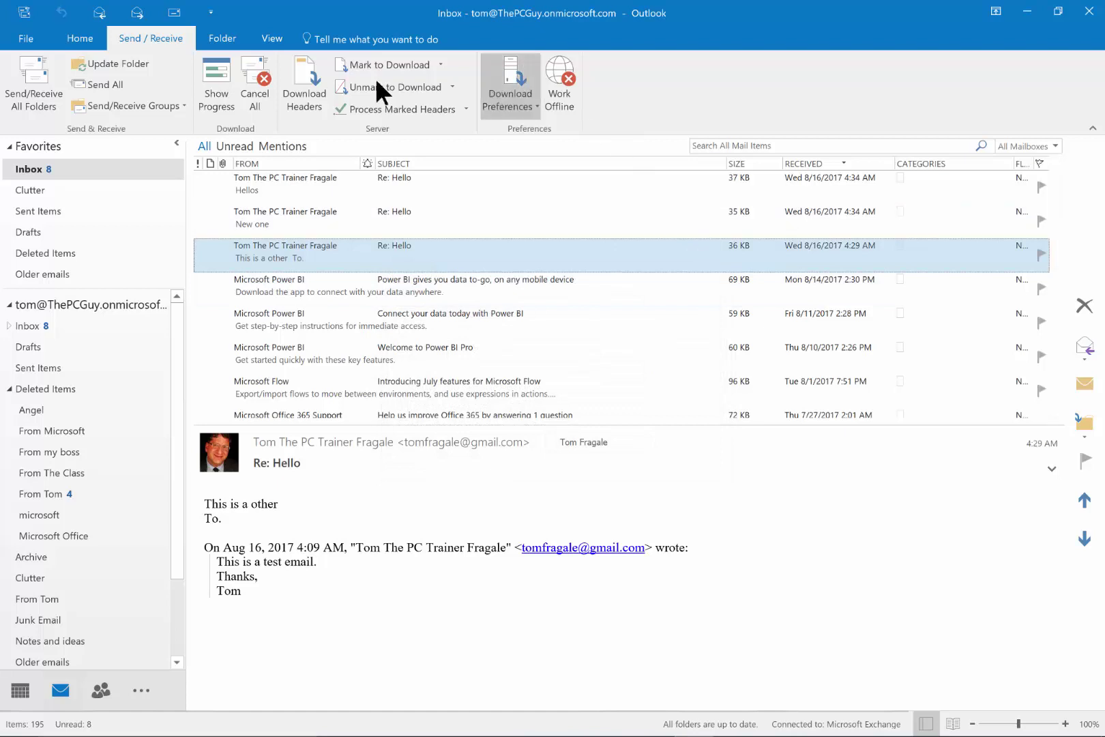
pyautogui.click(62, 41)
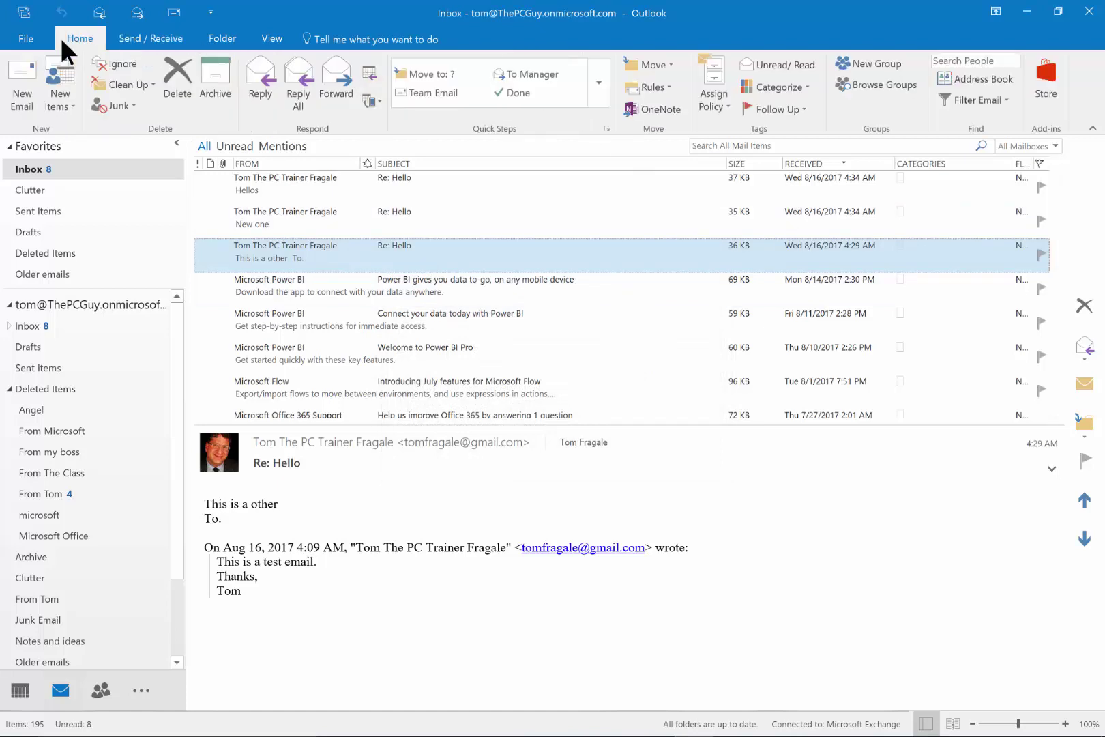
pyautogui.click(654, 88)
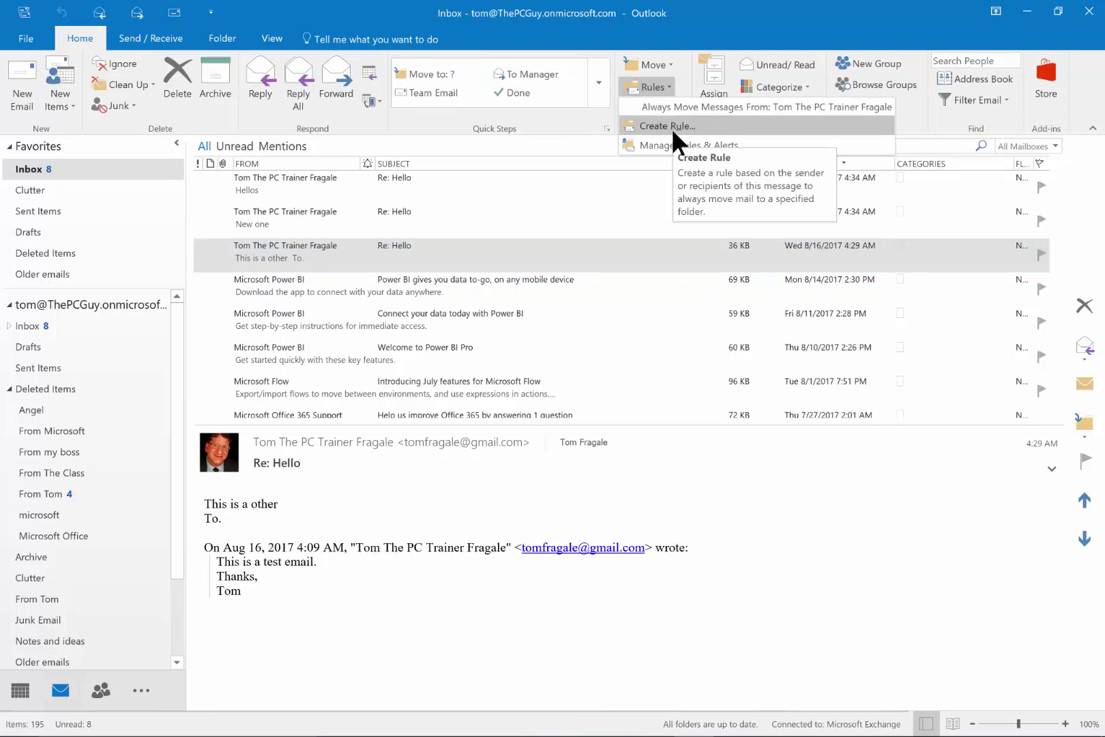
pyautogui.click(671, 127)
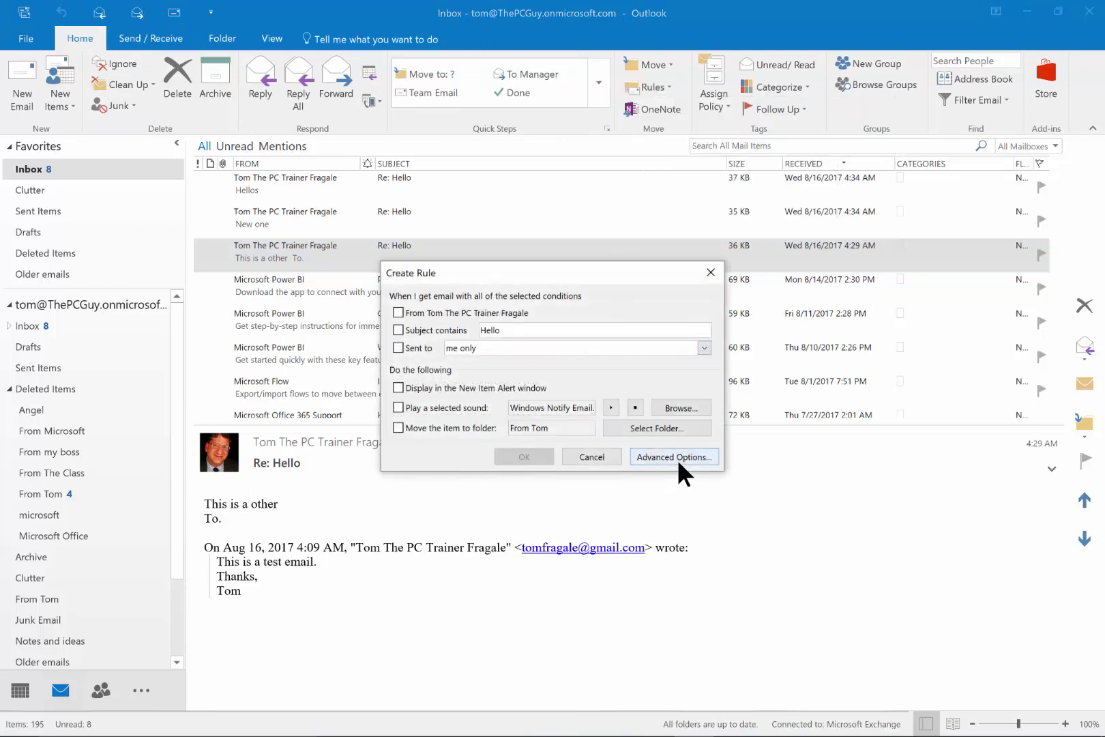
pyautogui.click(710, 272)
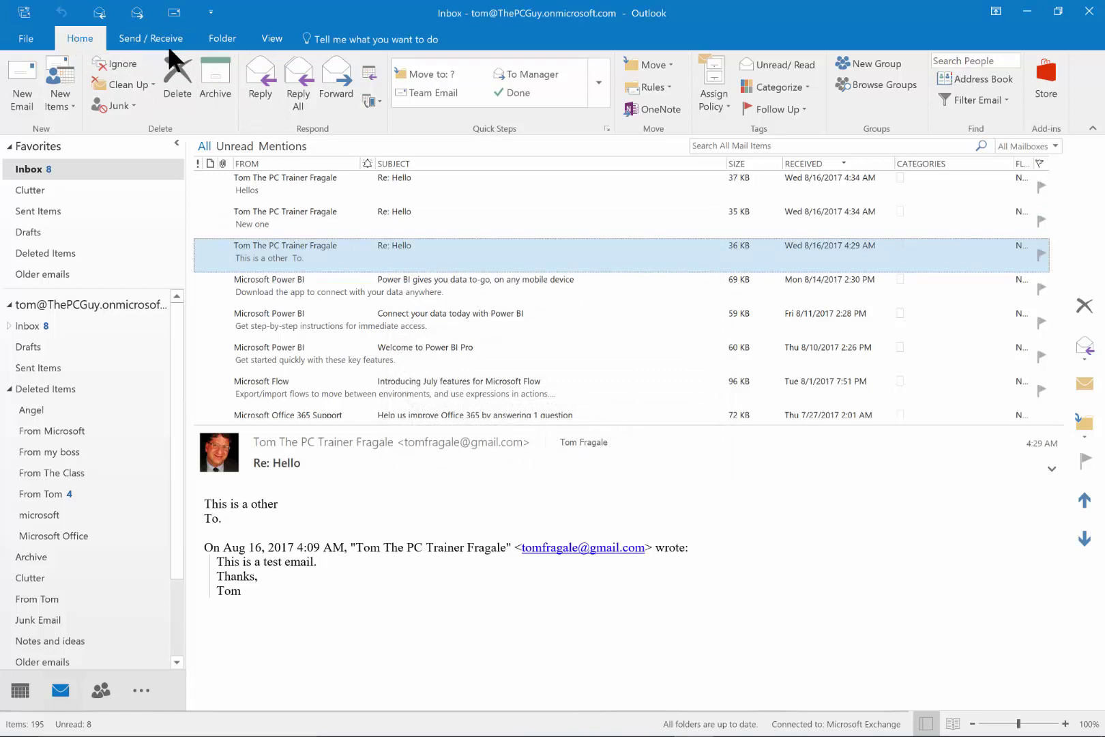
# Step: In the rules manager, view the conditions of the "Move messages from someone to a folder" template for a new rule and cancel it
pyautogui.click(662, 87)
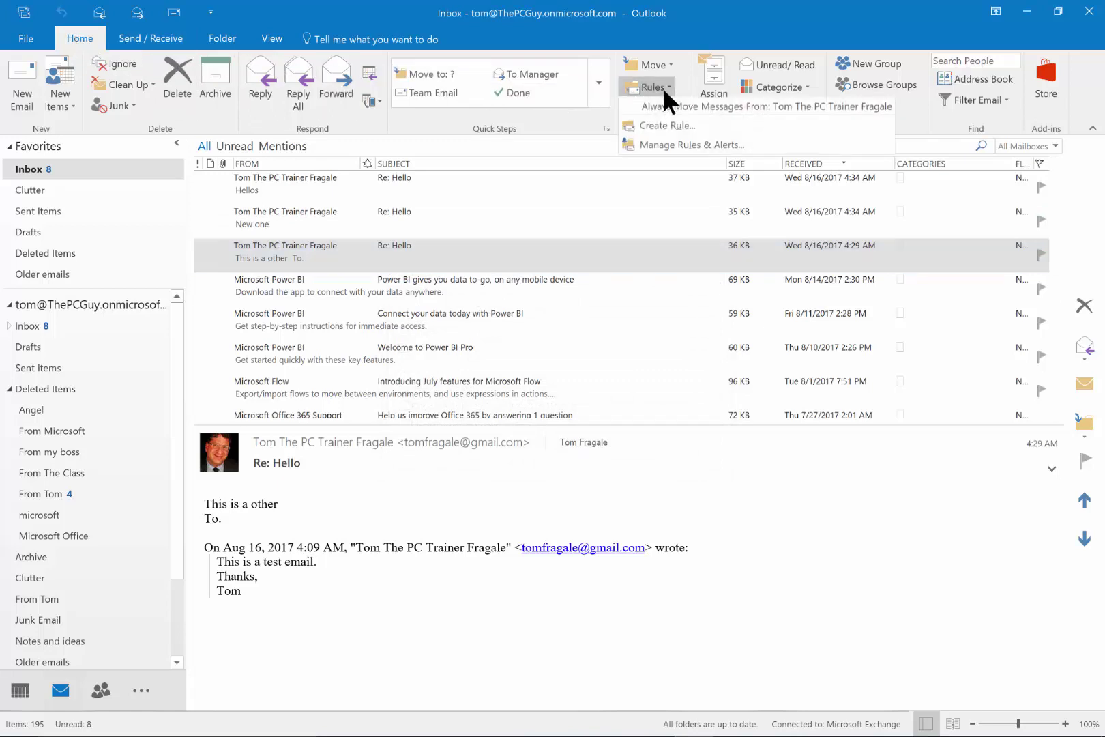
pyautogui.click(678, 145)
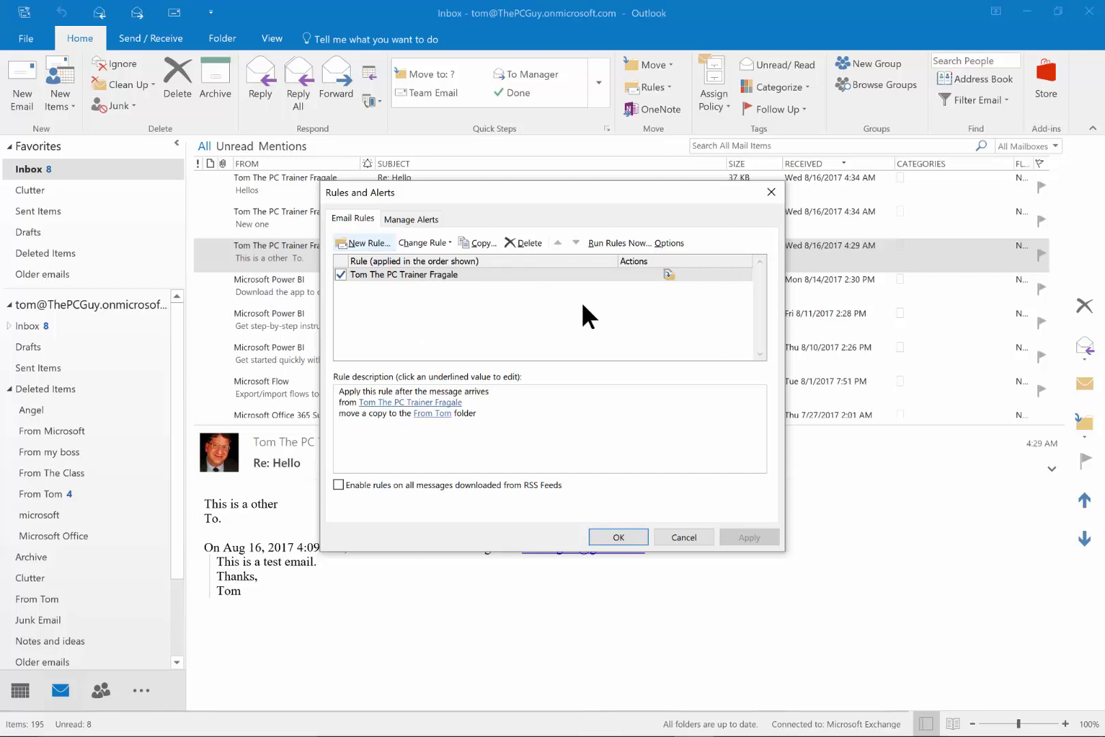
pyautogui.click(365, 242)
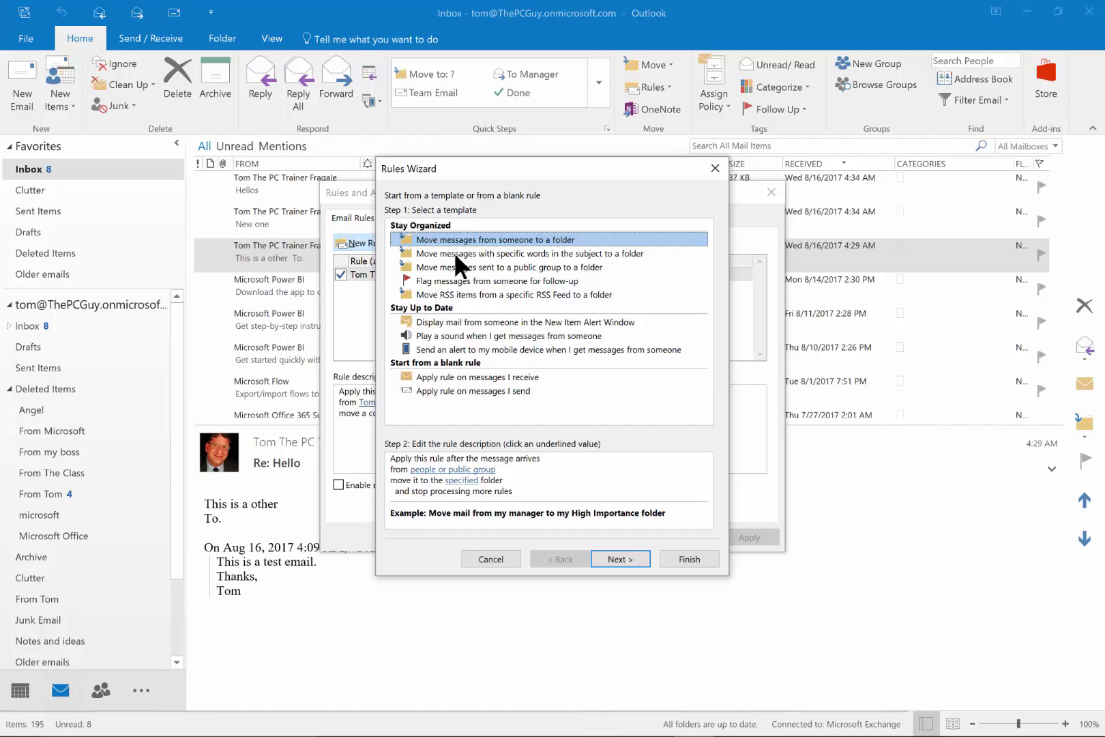
pyautogui.click(606, 556)
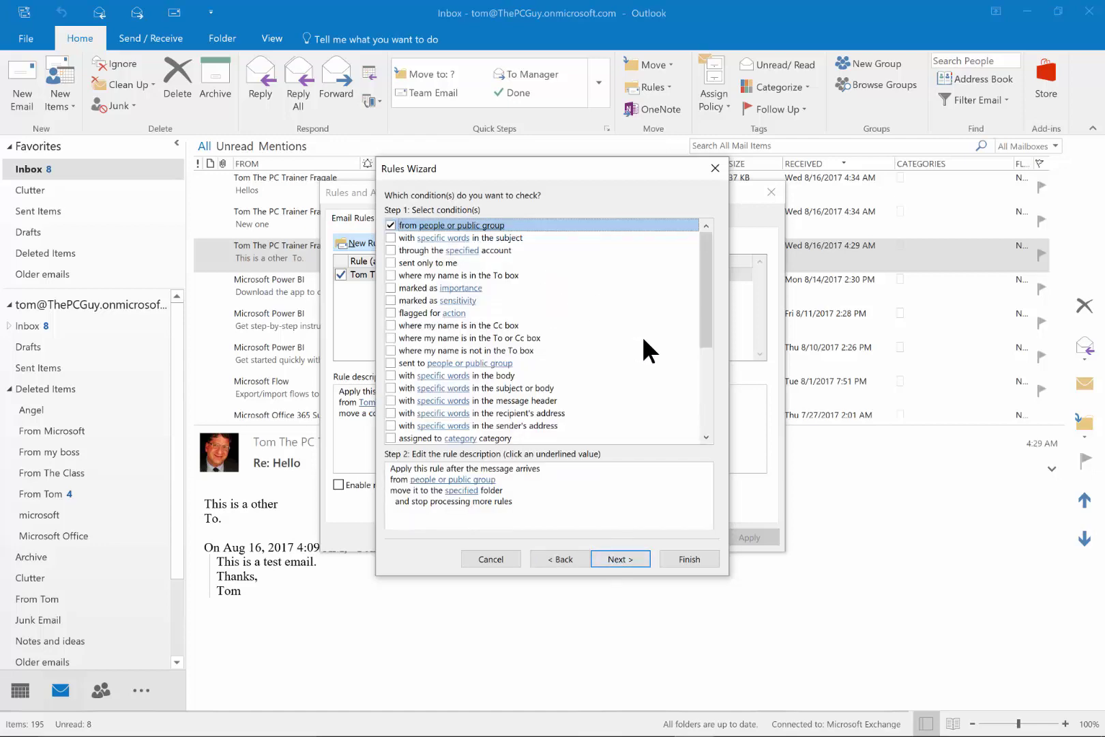
pyautogui.click(478, 559)
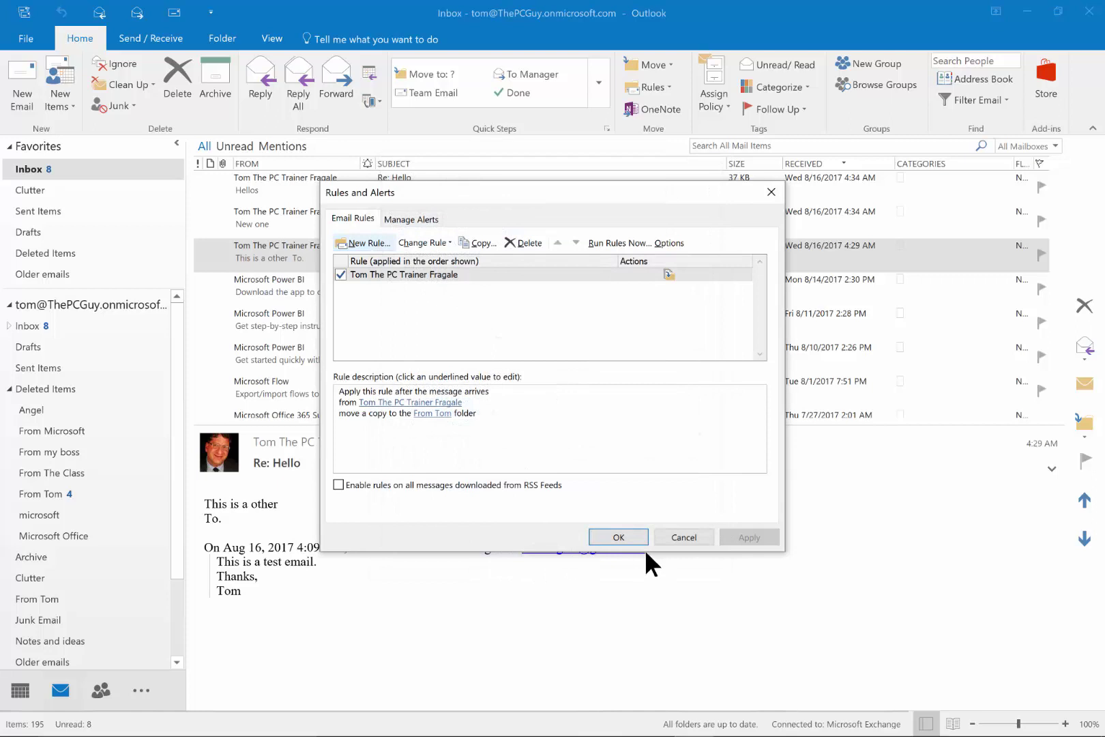